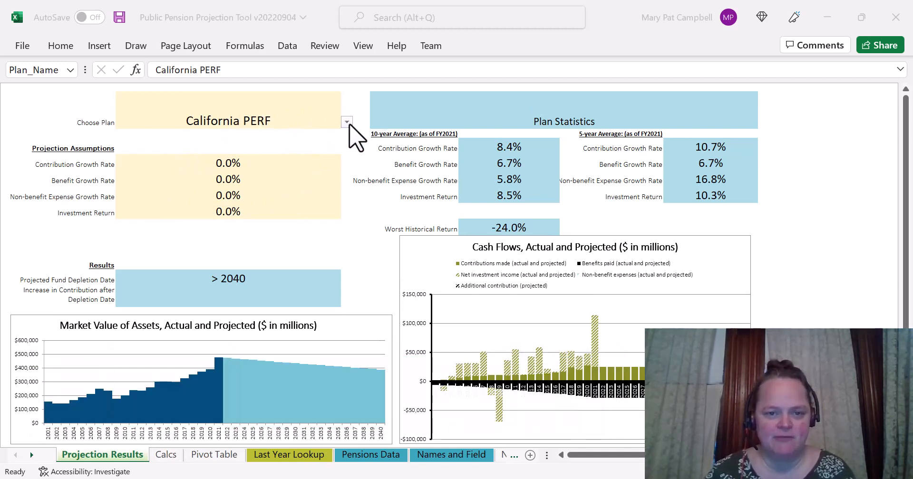
Step: Choose California PERF as the pension plan to project
{"action": "left_click", "coordinate": [350, 125]}
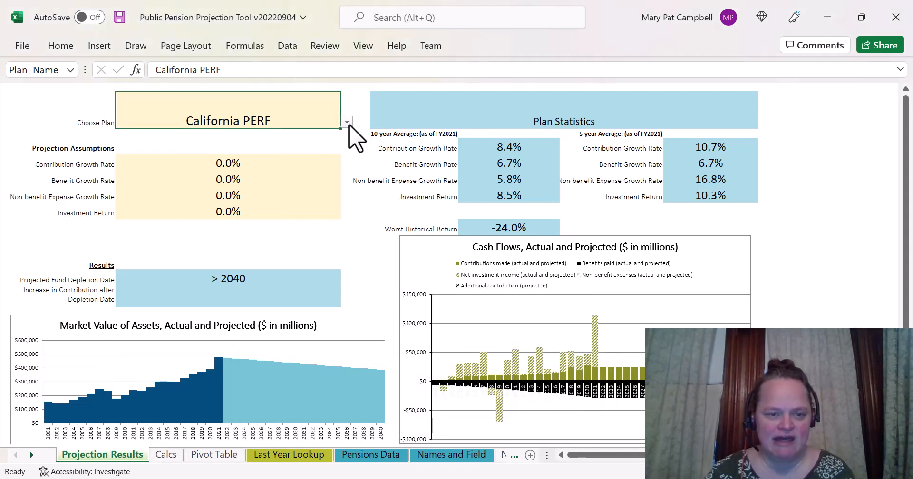
{"action": "left_click", "coordinate": [347, 122]}
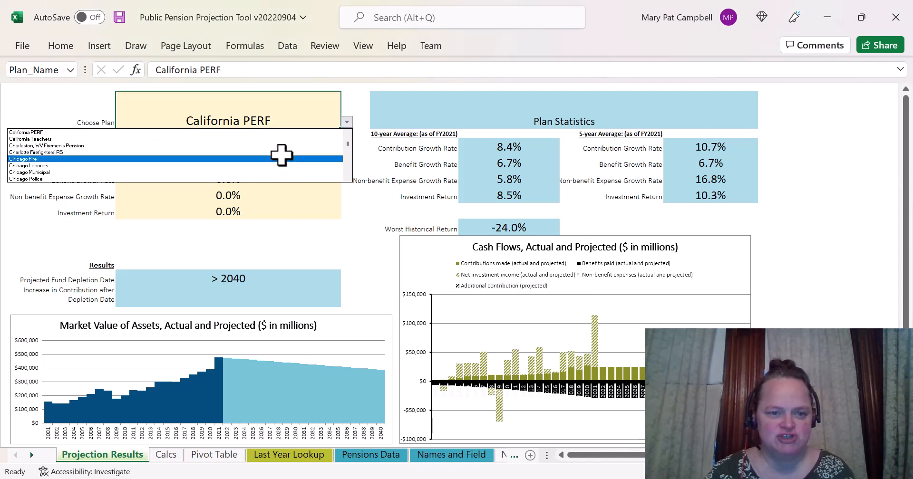
{"action": "left_click", "coordinate": [284, 132]}
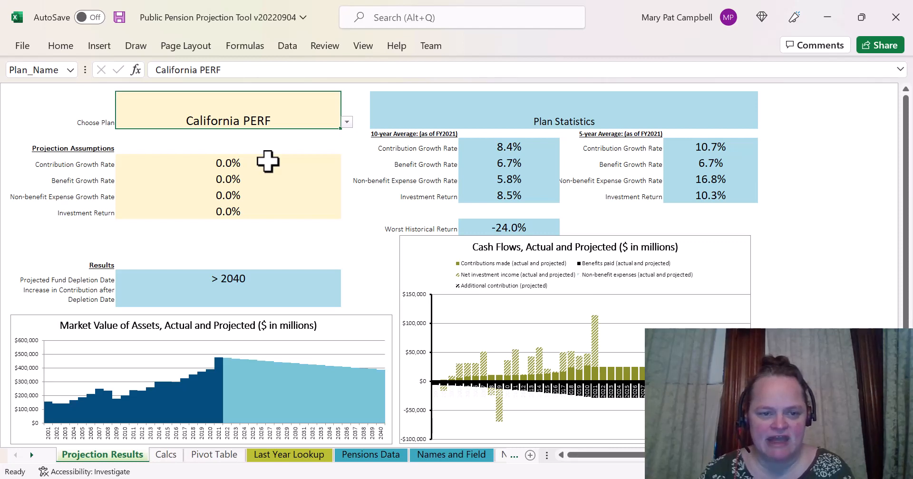
Step: Examine the four projection assumption inputs: contribution, benefit and non-benefit expense growth rates, and investment return
{"action": "left_click", "coordinate": [267, 162]}
{"action": "key", "text": "Down"}
{"action": "key", "text": "Down"}
{"action": "key", "text": "Down"}
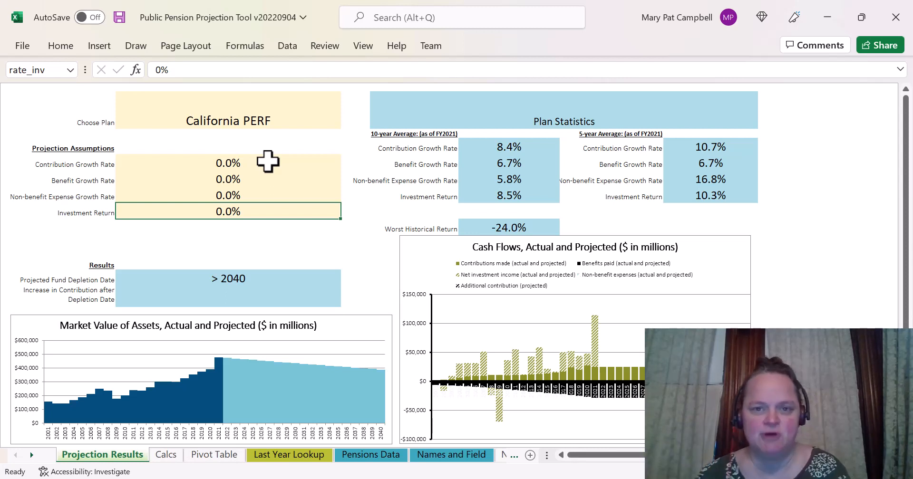
{"action": "key", "text": "Up"}
{"action": "key", "text": "Up"}
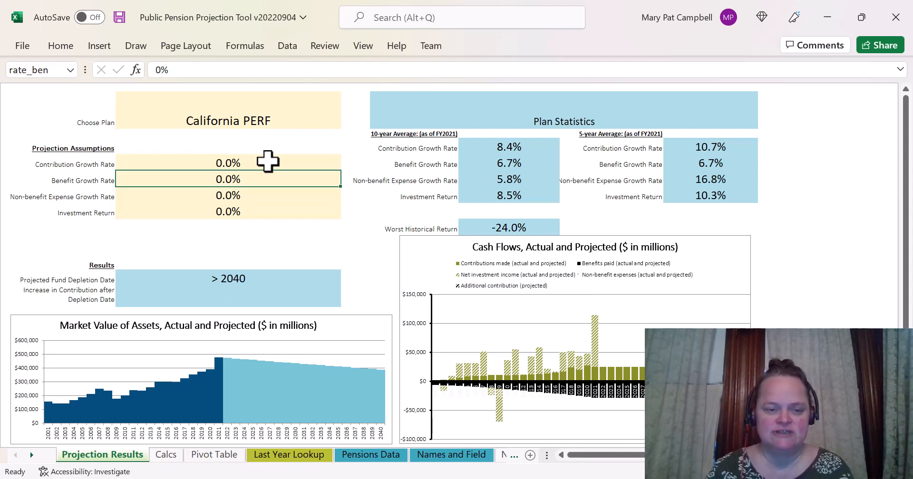
{"action": "key", "text": "Up"}
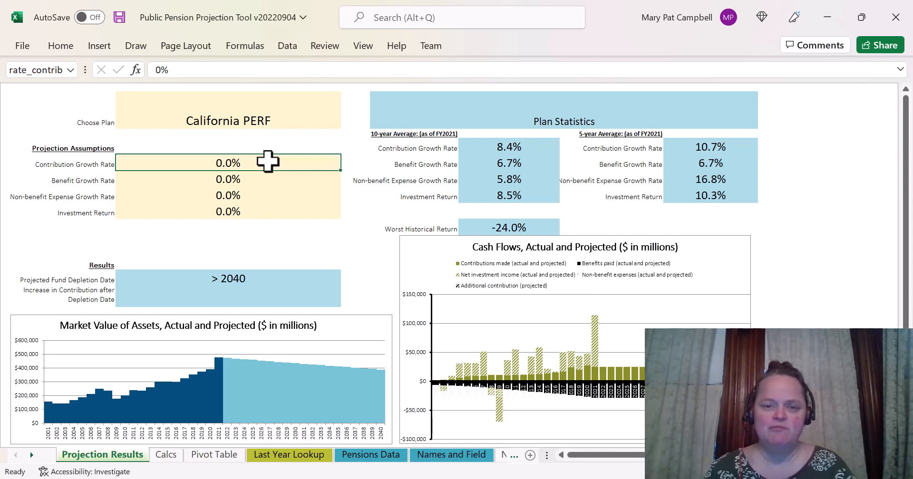
{"action": "key", "text": "Down"}
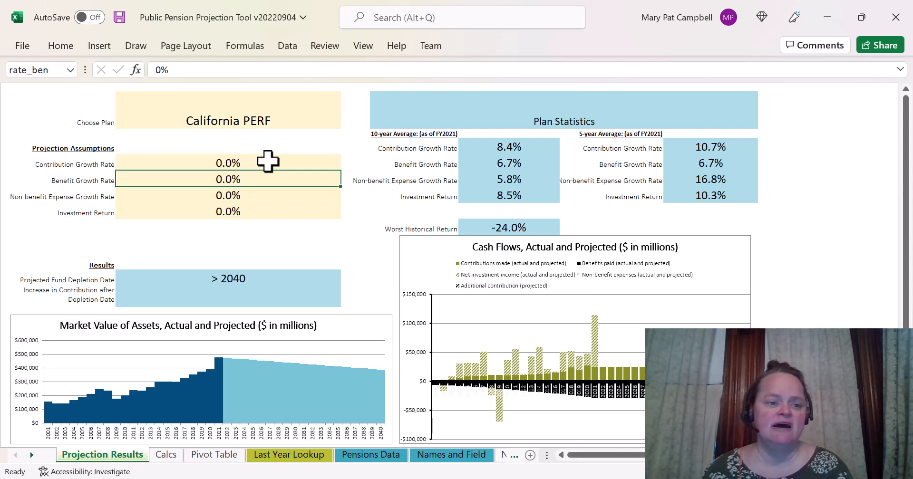
{"action": "key", "text": "Down"}
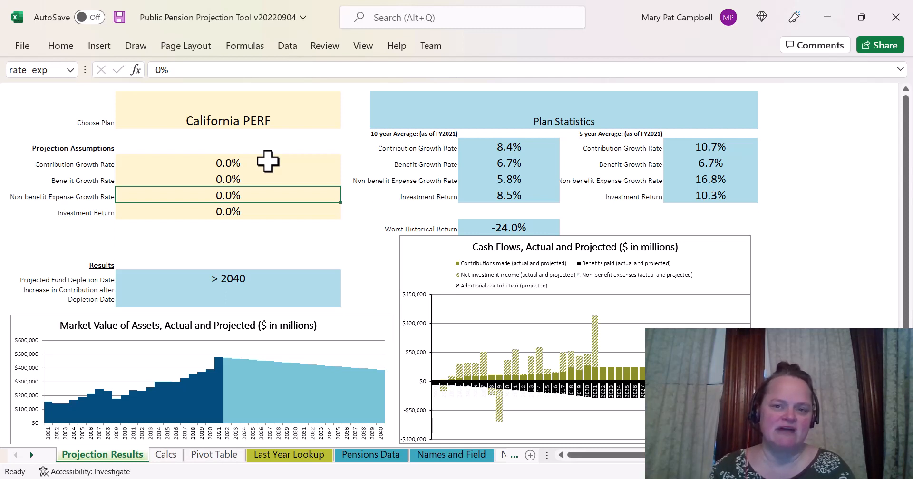
{"action": "key", "text": "Down"}
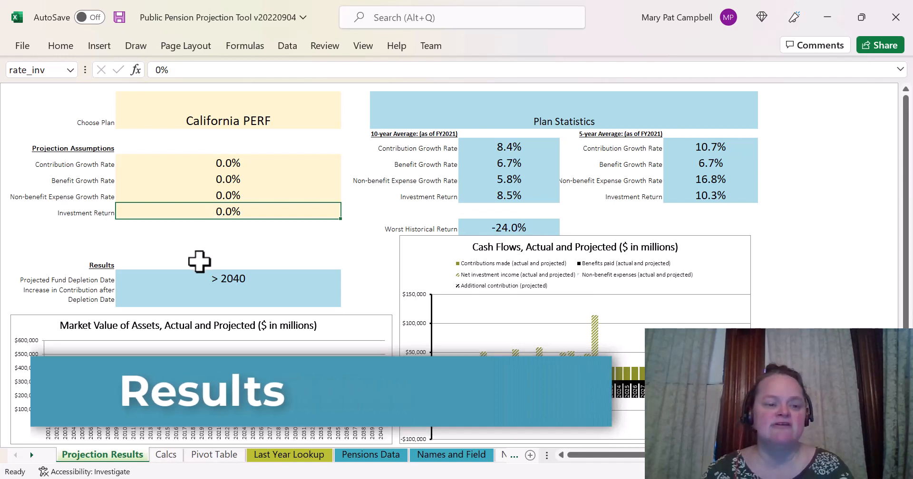
Step: Inspect the results cells for the projected fund depletion date and the increase in contribution after that date
{"action": "key", "text": "Down"}
{"action": "key", "text": "Down"}
{"action": "key", "text": "Down"}
{"action": "key", "text": "Down"}
{"action": "key", "text": "Down"}
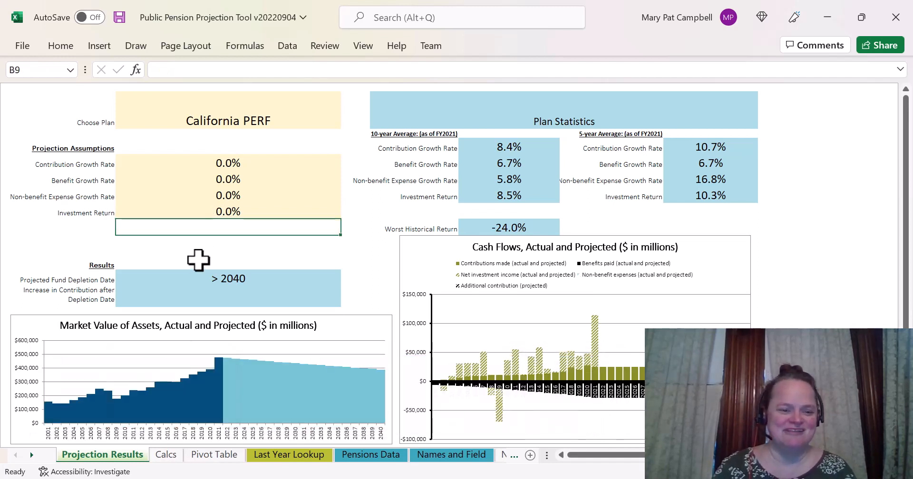
{"action": "key", "text": "Up"}
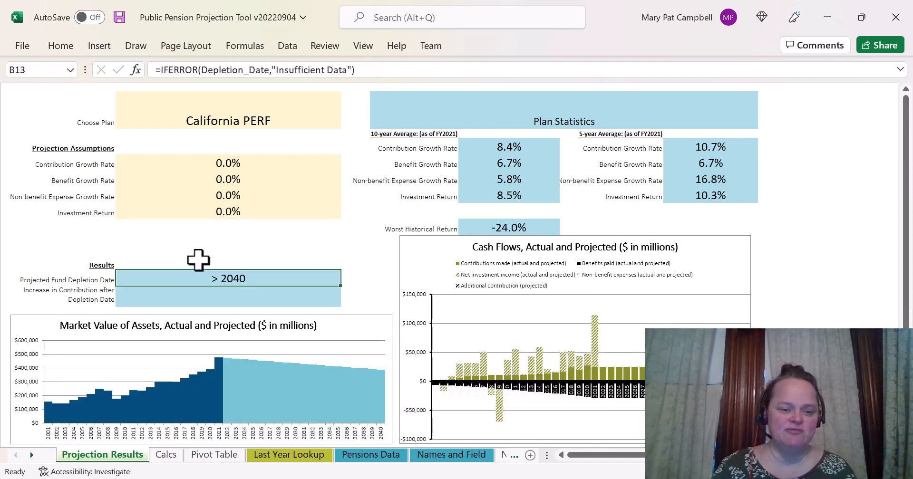
{"action": "key", "text": "Down"}
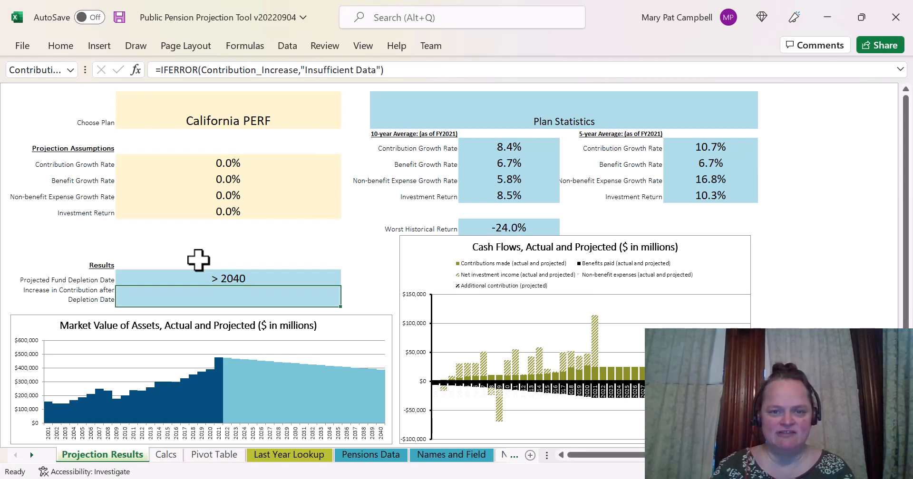
{"action": "key", "text": "Up"}
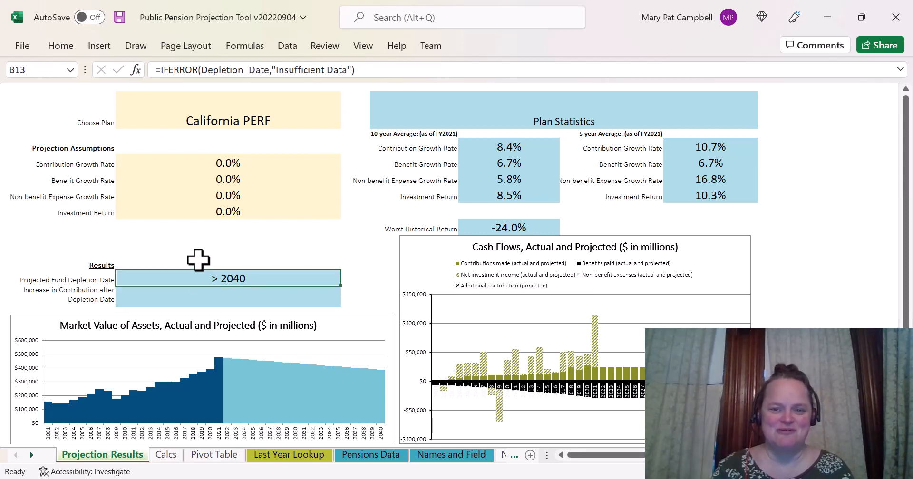
{"action": "key", "text": "Up"}
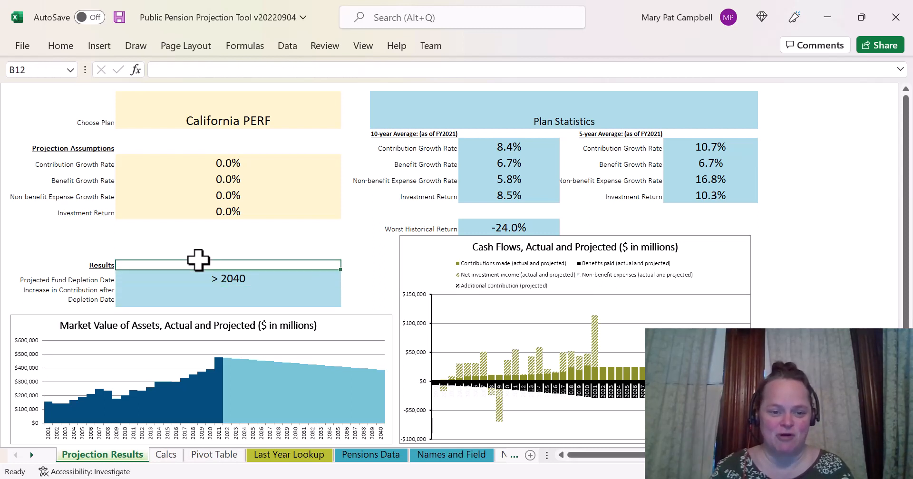
{"action": "key", "text": "Down"}
{"action": "key", "text": "Down"}
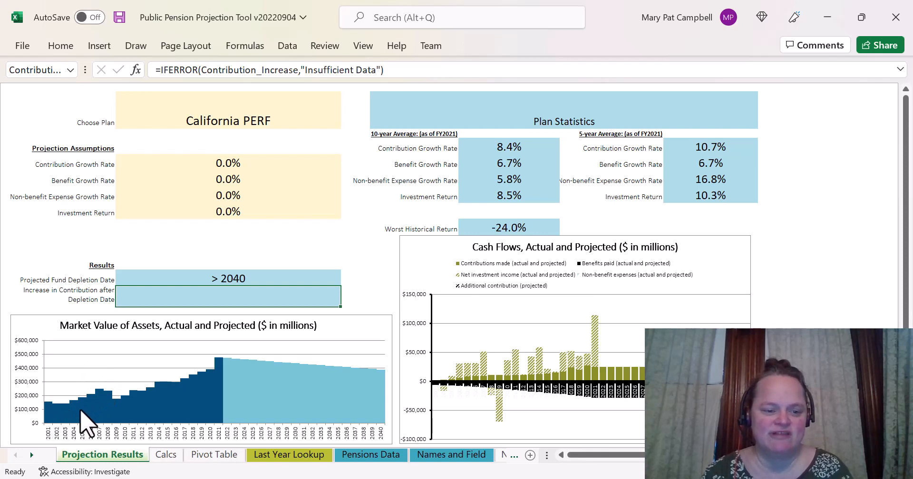
Step: Examine the actual and projected years in the Market Value of Assets chart
{"action": "mouse_move", "coordinate": [204, 403]}
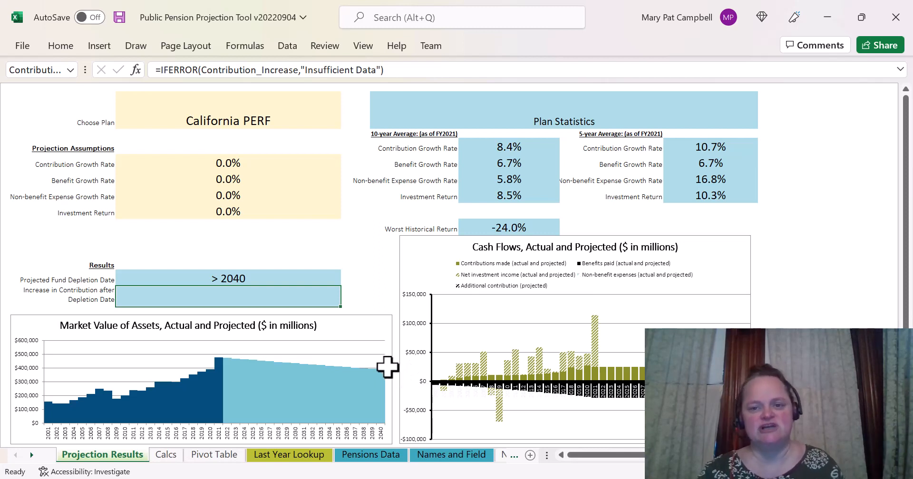
{"action": "mouse_move", "coordinate": [379, 370]}
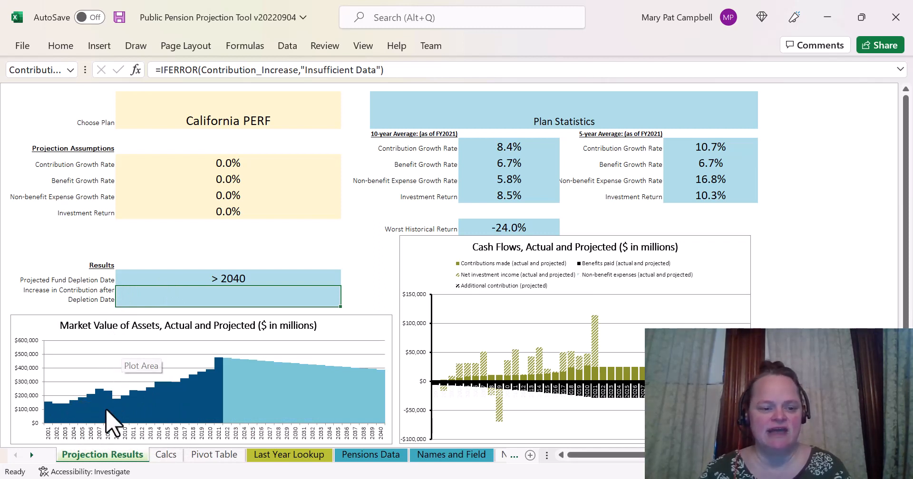
{"action": "mouse_move", "coordinate": [116, 419]}
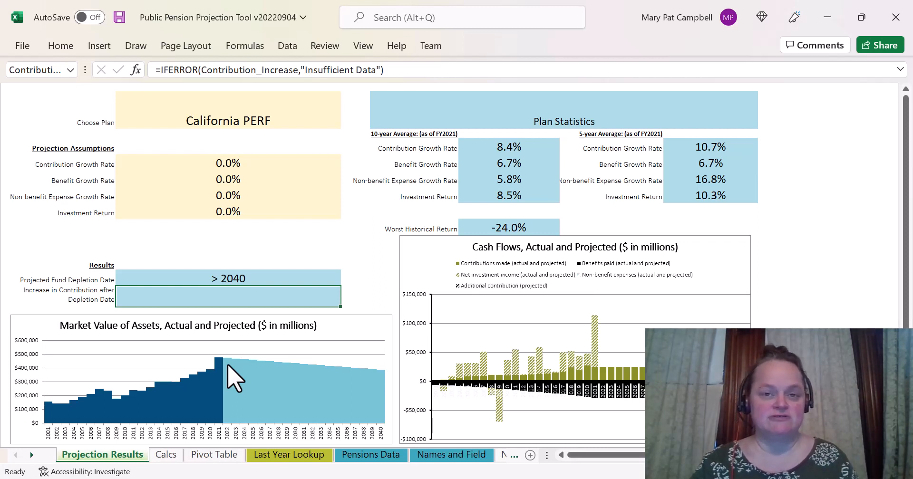
{"action": "mouse_move", "coordinate": [226, 366]}
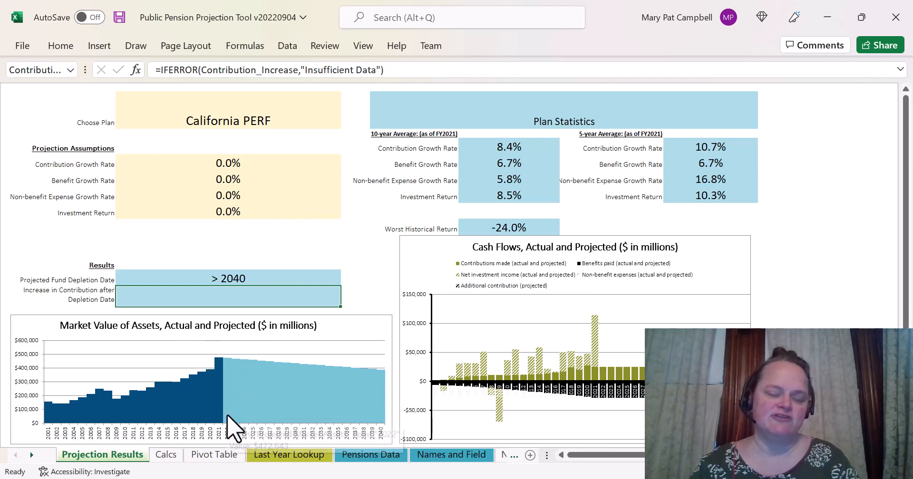
{"action": "mouse_move", "coordinate": [226, 416]}
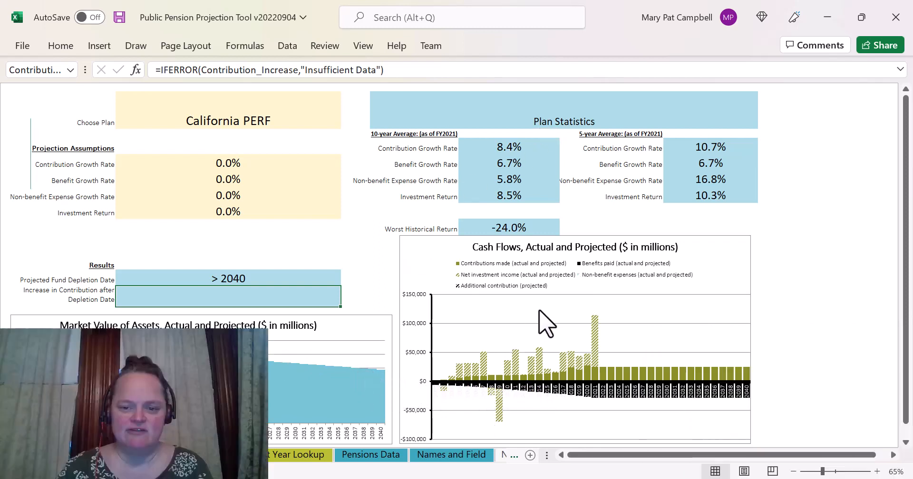
Step: Select the Cash Flows chart and examine its actual and projected contributions, benefits and investment income
{"action": "left_click", "coordinate": [546, 320]}
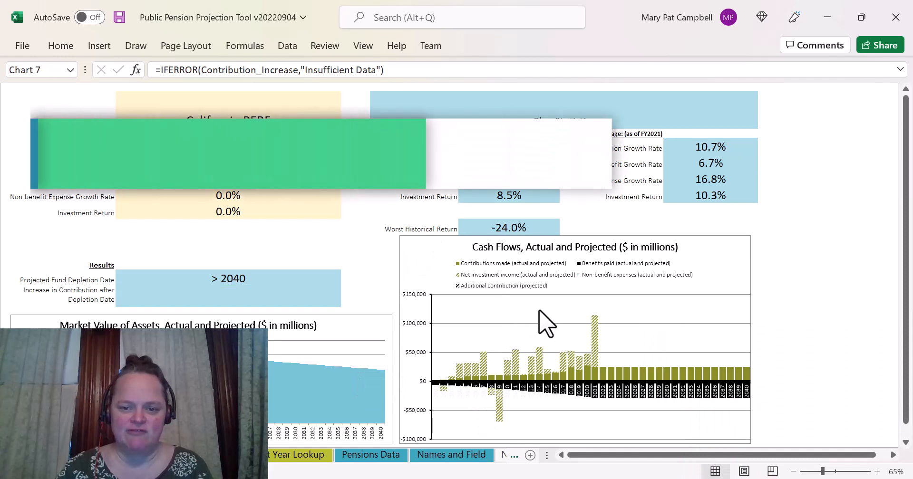
{"action": "left_click", "coordinate": [721, 258]}
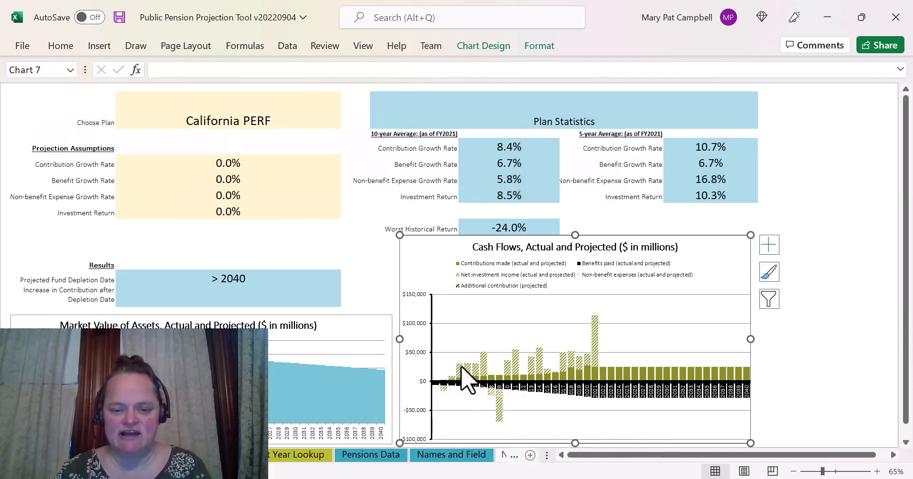
{"action": "mouse_move", "coordinate": [465, 373]}
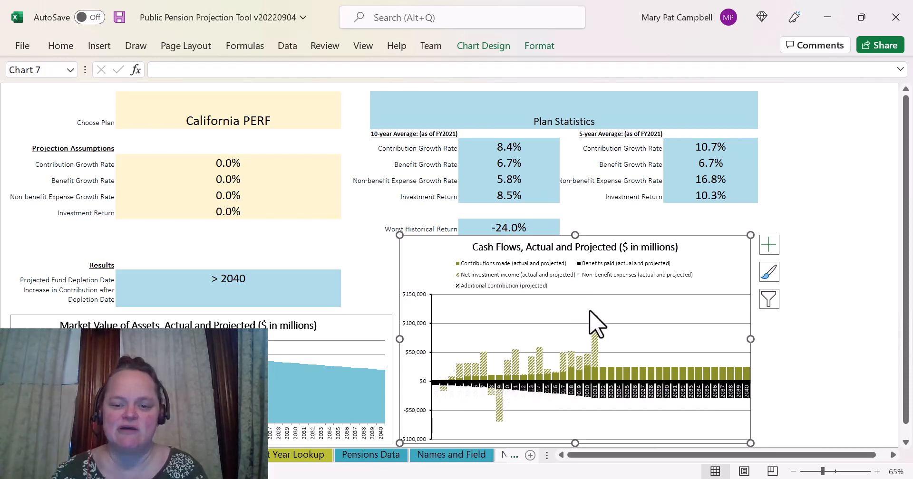
{"action": "mouse_move", "coordinate": [598, 333]}
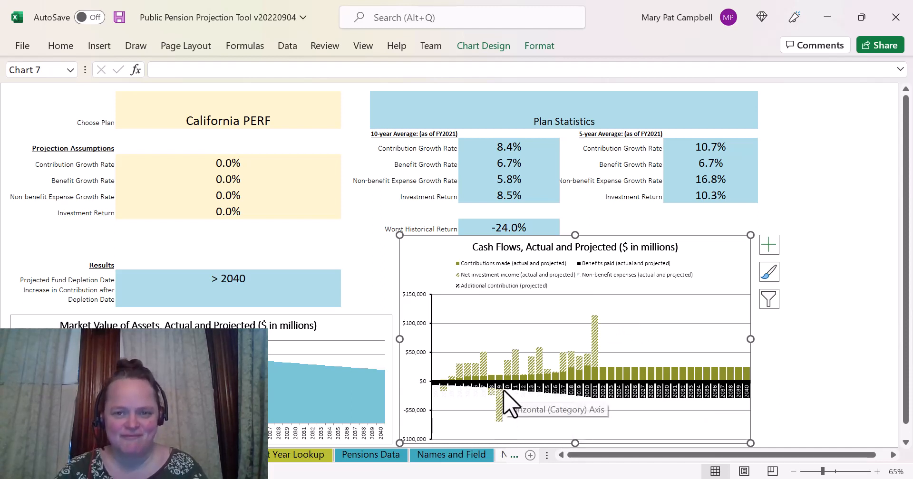
Step: Inspect the plan statistics, covering the worst historical return and the 10-year average growth rates
{"action": "left_click", "coordinate": [497, 227]}
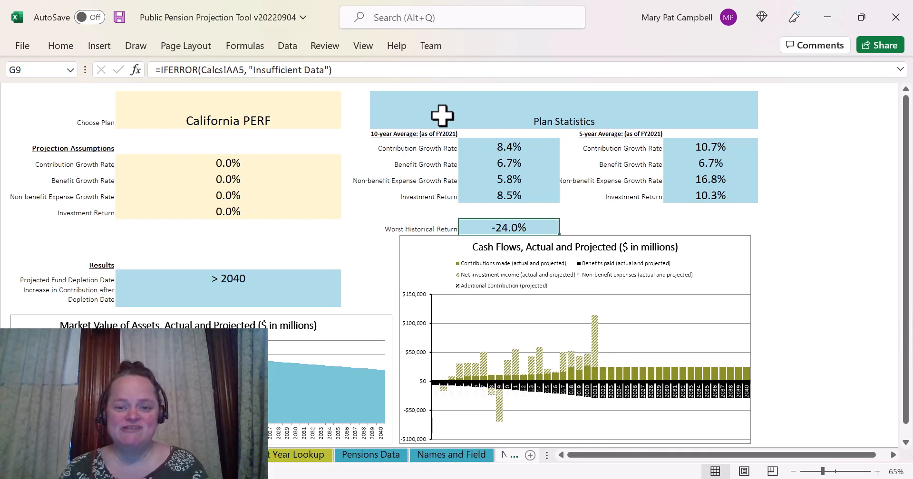
{"action": "key", "text": "Up"}
{"action": "key", "text": "Up"}
{"action": "key", "text": "Up"}
{"action": "key", "text": "Up"}
{"action": "key", "text": "Up"}
{"action": "key", "text": "Up"}
{"action": "key", "text": "Up"}
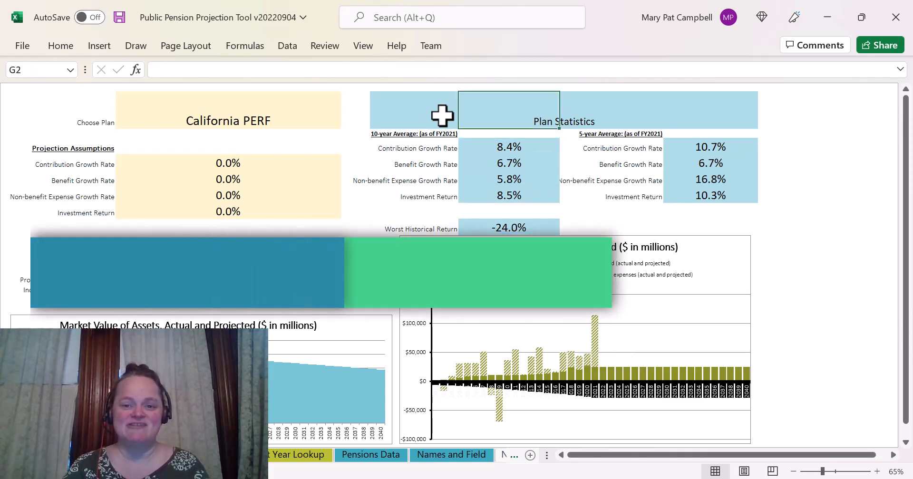
{"action": "key", "text": "Right"}
{"action": "key", "text": "Left"}
{"action": "key", "text": "Left"}
{"action": "key", "text": "Down"}
{"action": "key", "text": "Down"}
{"action": "key", "text": "Down"}
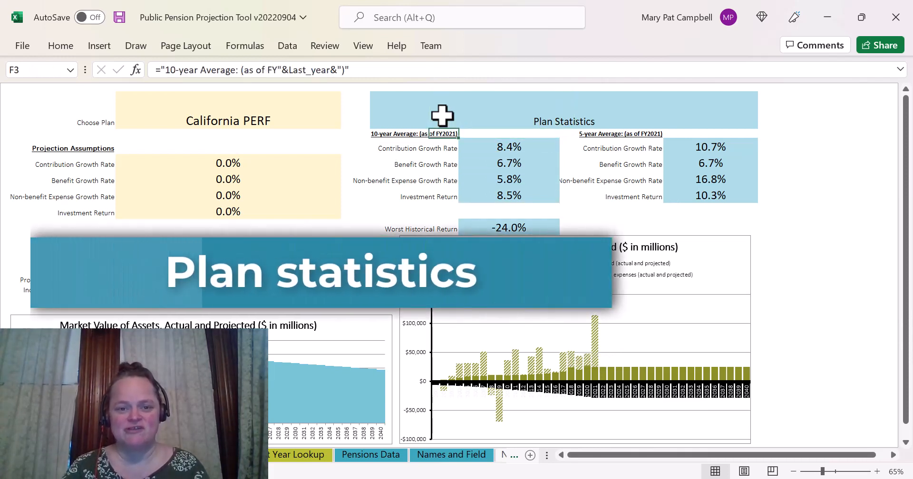
{"action": "key", "text": "Right"}
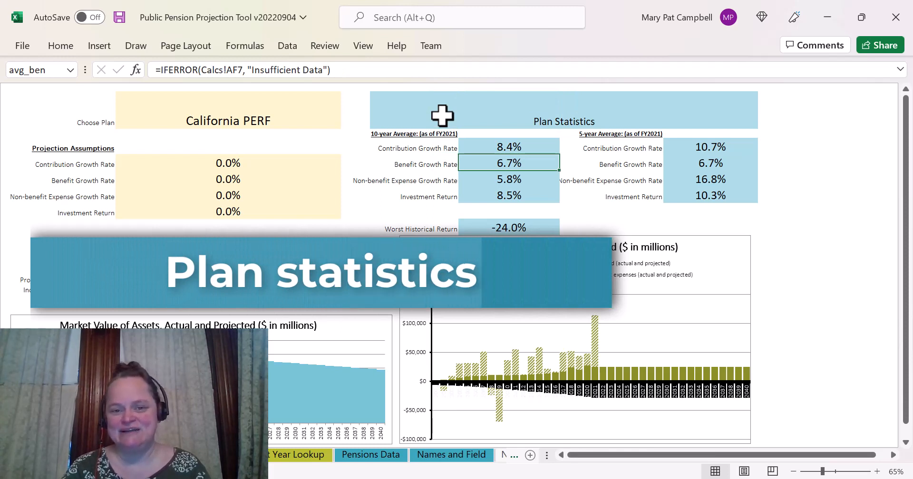
{"action": "key", "text": "Up"}
{"action": "key", "text": "Left"}
{"action": "key", "text": "Left"}
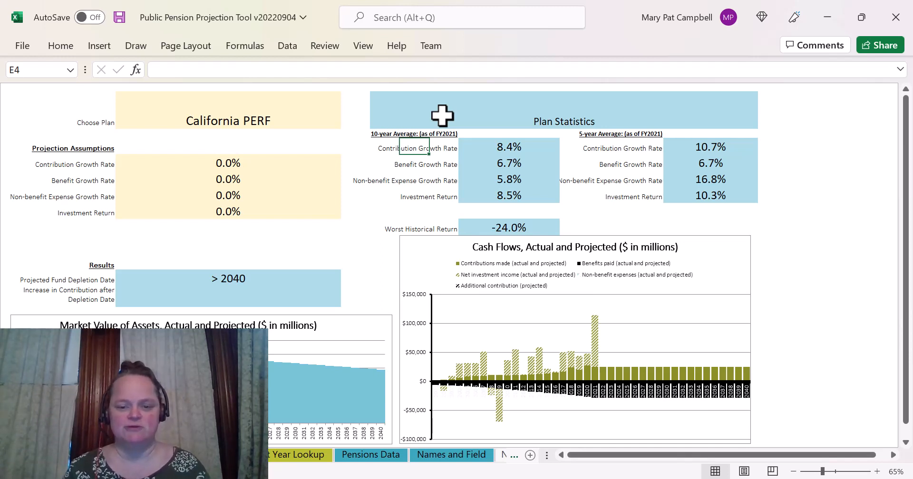
Step: Compare the 10-year and 5-year average contribution growth rates in the plan statistics
{"action": "key", "text": "Right"}
{"action": "key", "text": "Right"}
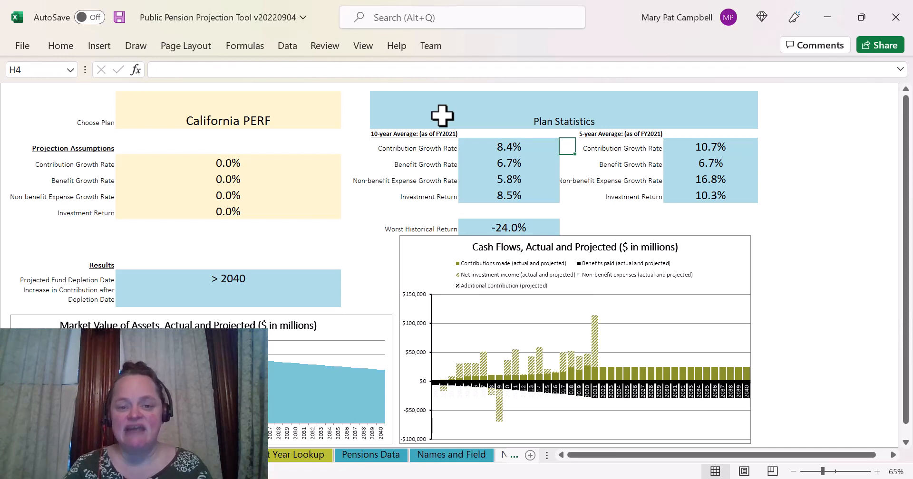
{"action": "key", "text": "Left"}
{"action": "key", "text": "Right"}
{"action": "key", "text": "Right"}
{"action": "key", "text": "Right"}
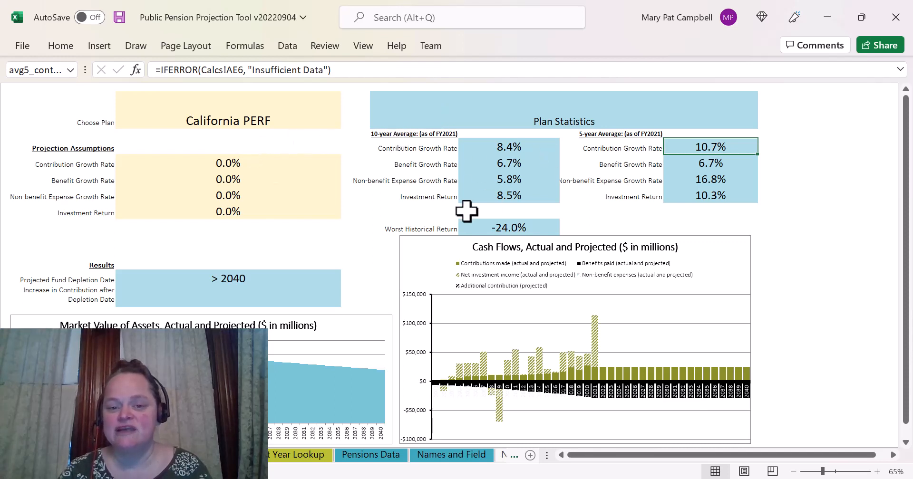
Step: Review the 10-year averages from investment return up to contribution growth, ending on the benefit growth rate
{"action": "left_click", "coordinate": [492, 201]}
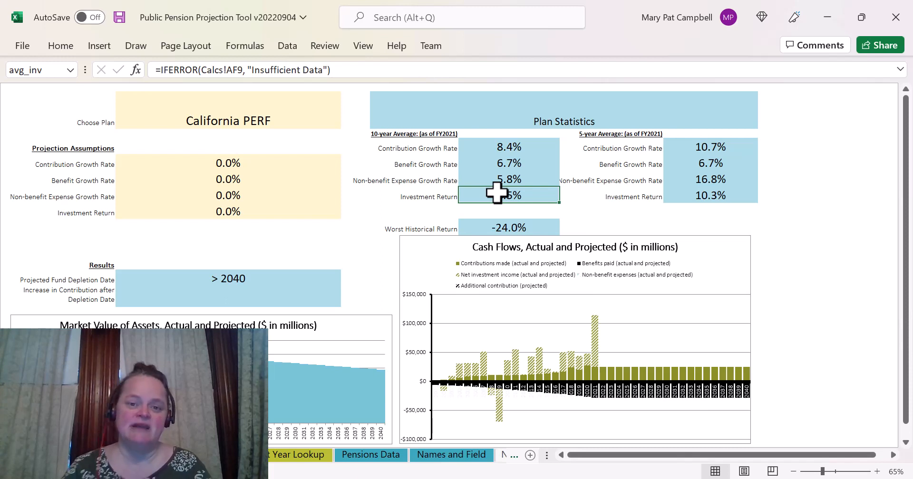
{"action": "key", "text": "Up"}
{"action": "key", "text": "Up"}
{"action": "key", "text": "Up"}
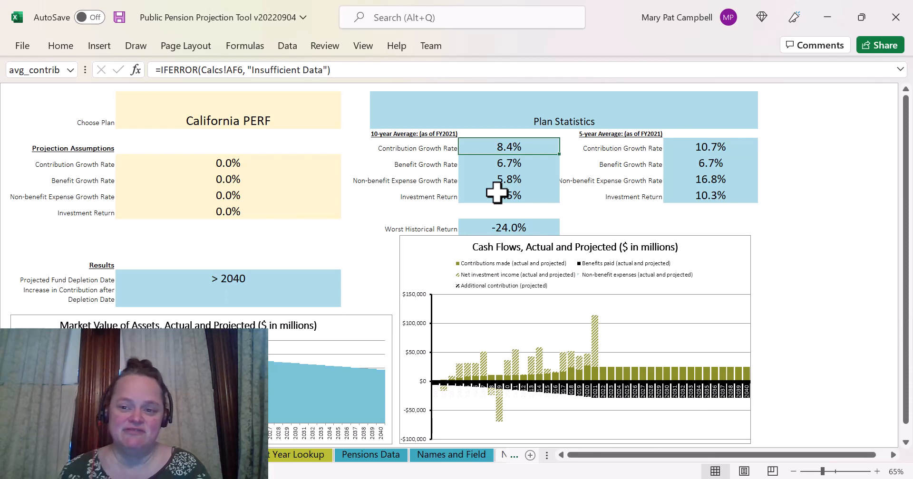
{"action": "key", "text": "Down"}
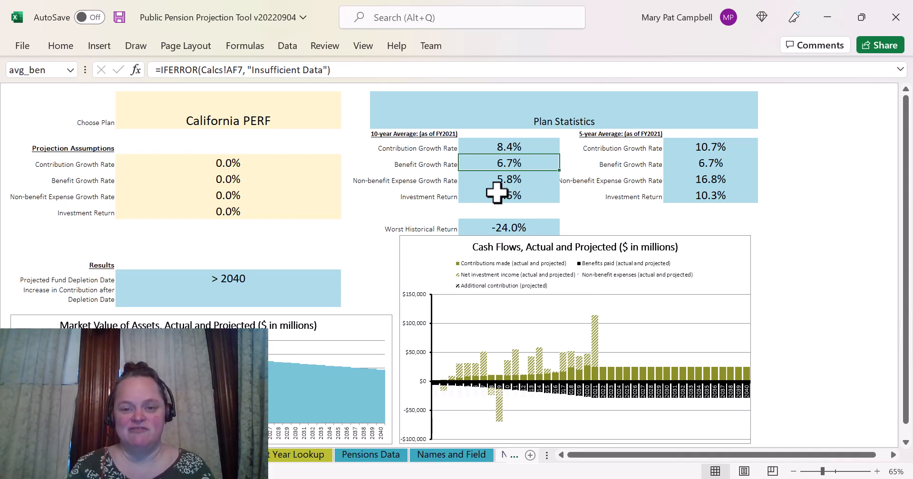
Step: Go back to the Benefit Growth Rate cell in the projection assumptions
{"action": "key", "text": "Left"}
{"action": "key", "text": "Left"}
{"action": "key", "text": "Left"}
{"action": "key", "text": "Left"}
{"action": "key", "text": "Left"}
{"action": "key", "text": "Left"}
{"action": "key", "text": "Down"}
{"action": "key", "text": "Right"}
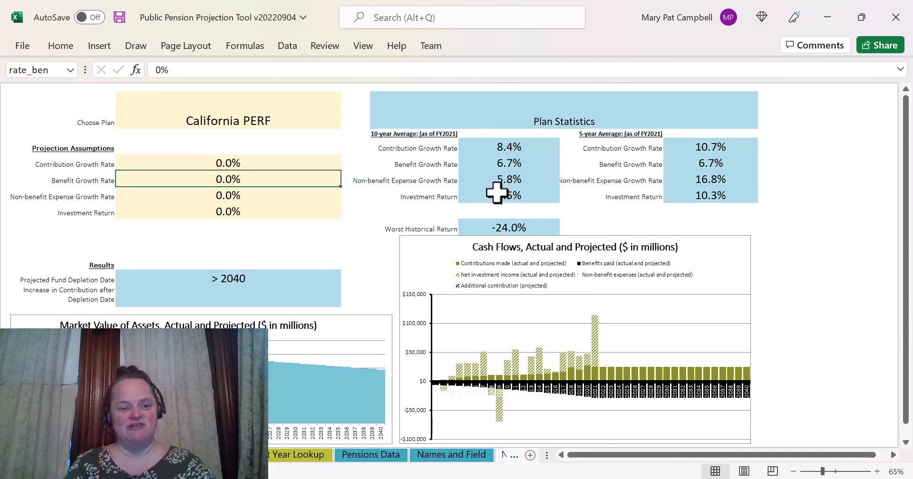
Step: Set the Benefit Growth Rate in the projection assumptions to 6.7%
{"action": "type", "text": "0"}
{"action": "key", "text": "BackSpace"}
{"action": "type", "text": "6.7"}
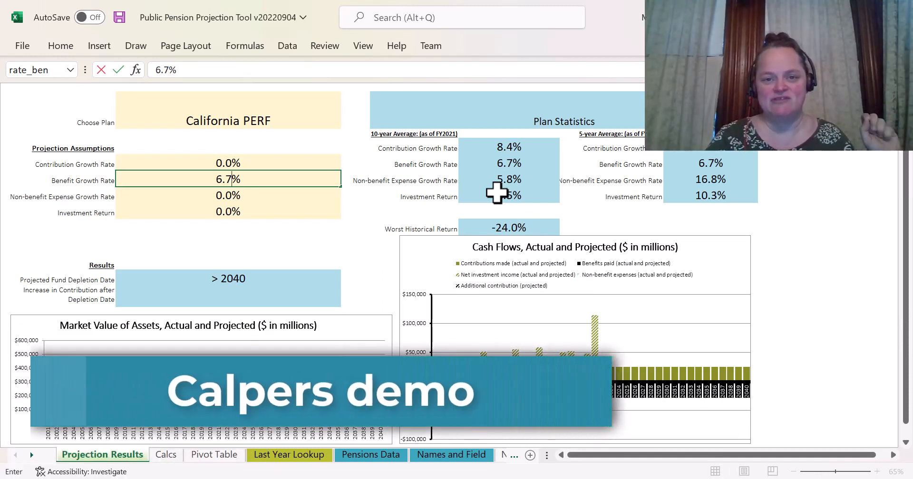
{"action": "key", "text": "Return"}
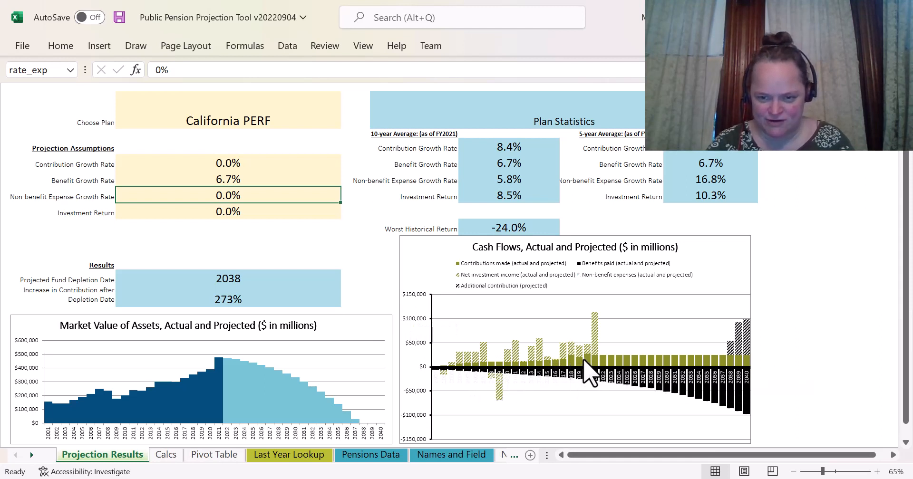
Step: Examine the benefits paid series and the year axis in the Cash Flows chart
{"action": "mouse_move", "coordinate": [584, 361]}
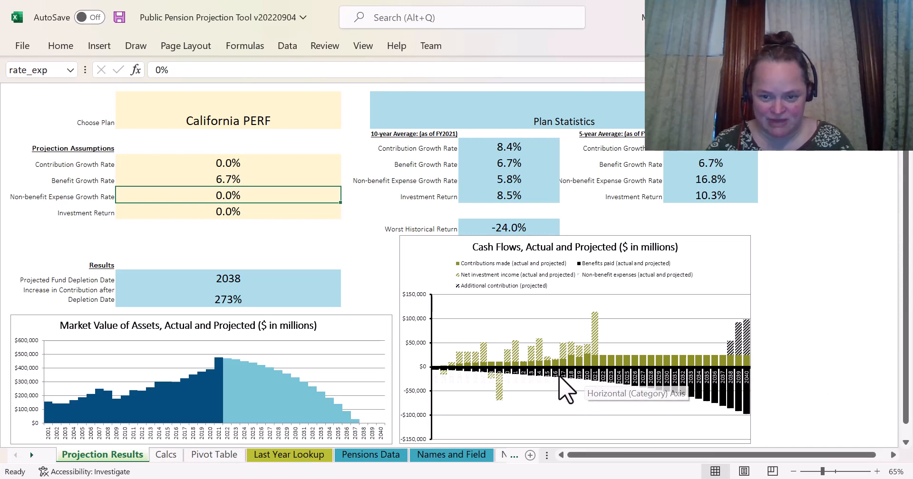
{"action": "left_click", "coordinate": [593, 384]}
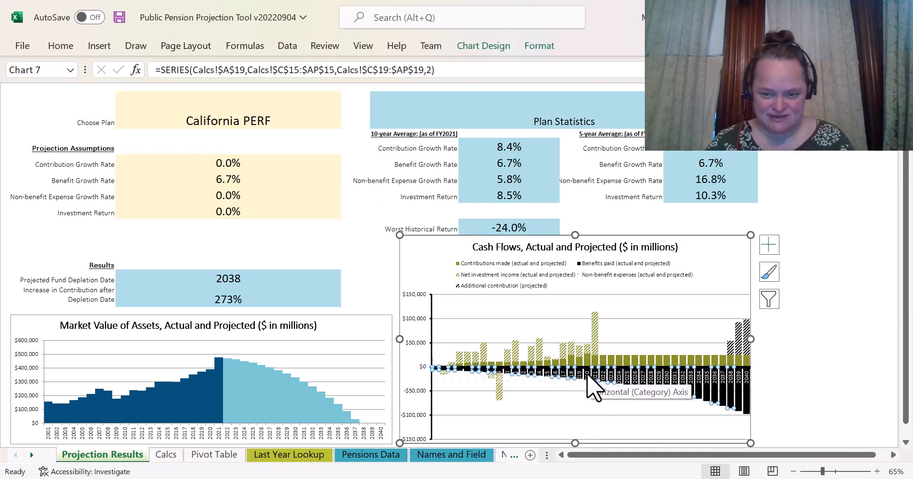
{"action": "left_click", "coordinate": [594, 378]}
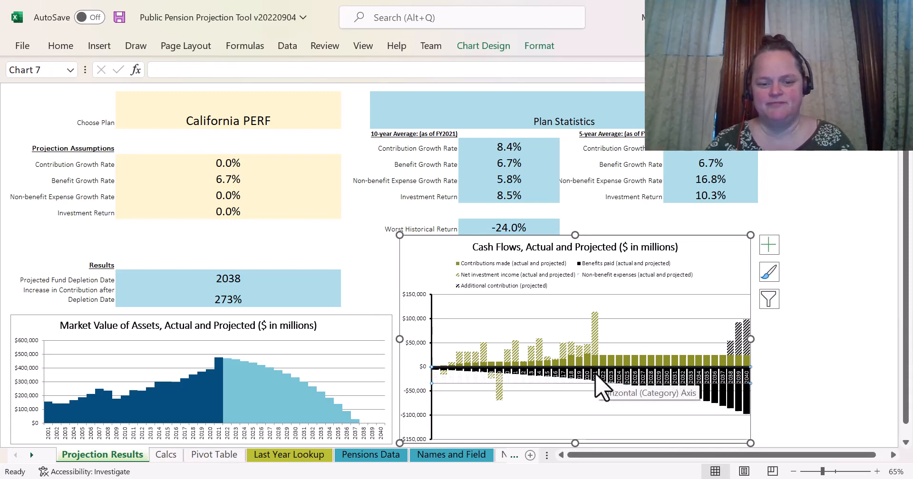
{"action": "mouse_move", "coordinate": [456, 478]}
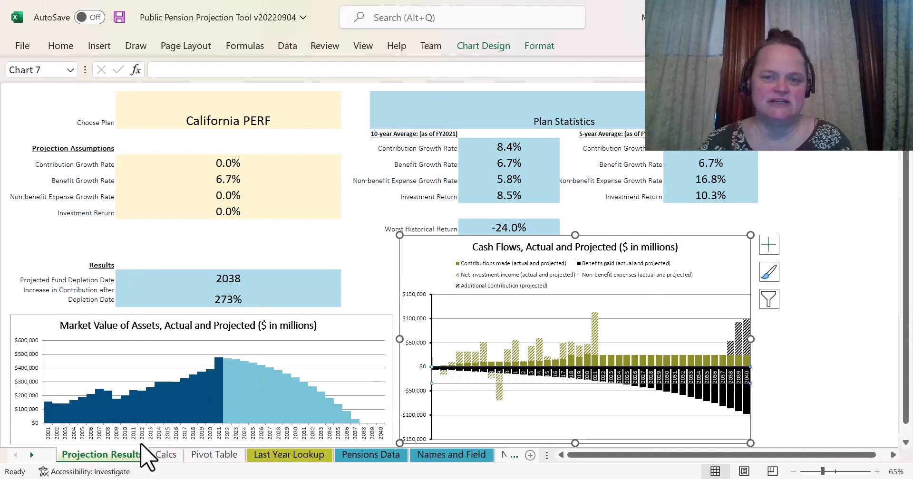
Step: Open the Calcs sheet and inspect the 2001 MktAssets_net formula
{"action": "left_click", "coordinate": [169, 453]}
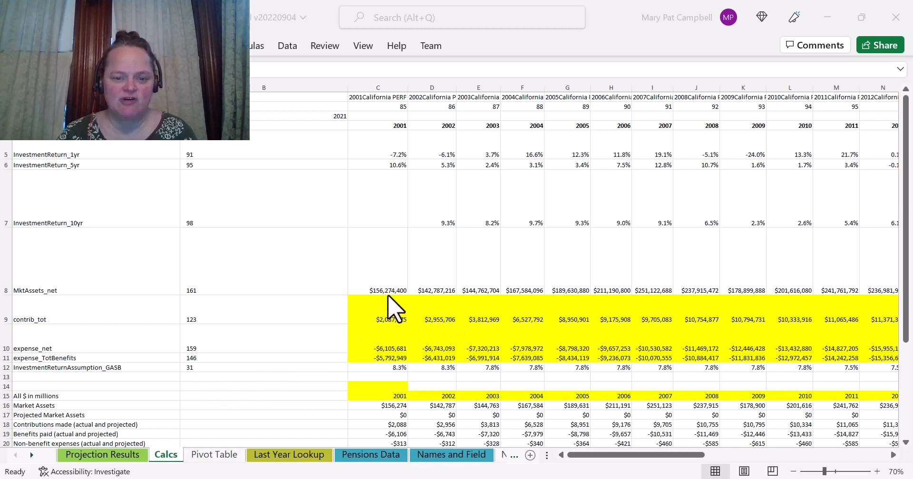
{"action": "left_click", "coordinate": [419, 319]}
{"action": "left_click", "coordinate": [377, 279]}
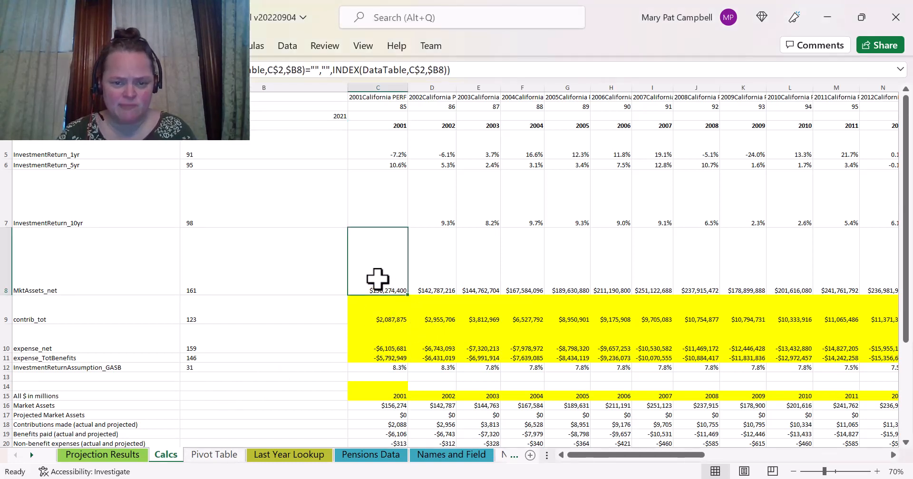
Step: Review the data field labels in column A, from InvestmentReturn_1yr down to InvestmentReturnAssumption_GASB
{"action": "key", "text": "Left"}
{"action": "key", "text": "Left"}
{"action": "key", "text": "Up"}
{"action": "key", "text": "Up"}
{"action": "key", "text": "Up"}
{"action": "key", "text": "Up"}
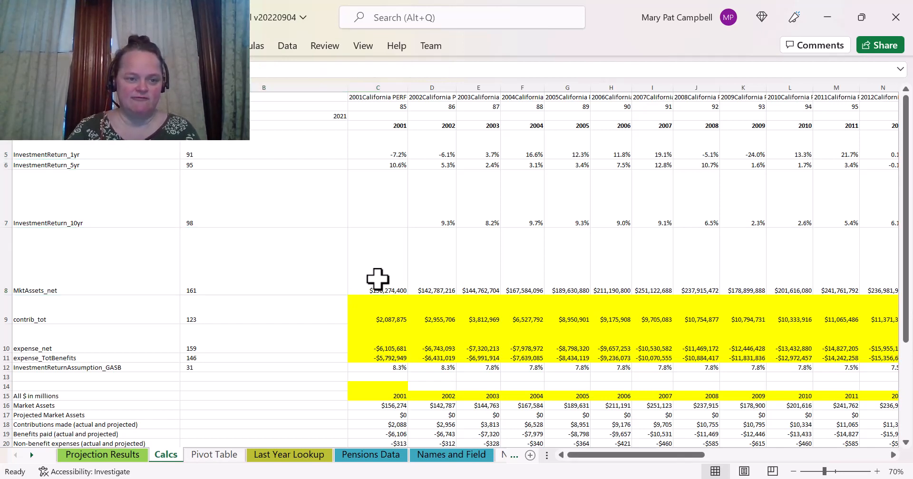
{"action": "key", "text": "Down"}
{"action": "key", "text": "Down"}
{"action": "key", "text": "Down"}
{"action": "key", "text": "Up"}
{"action": "key", "text": "Up"}
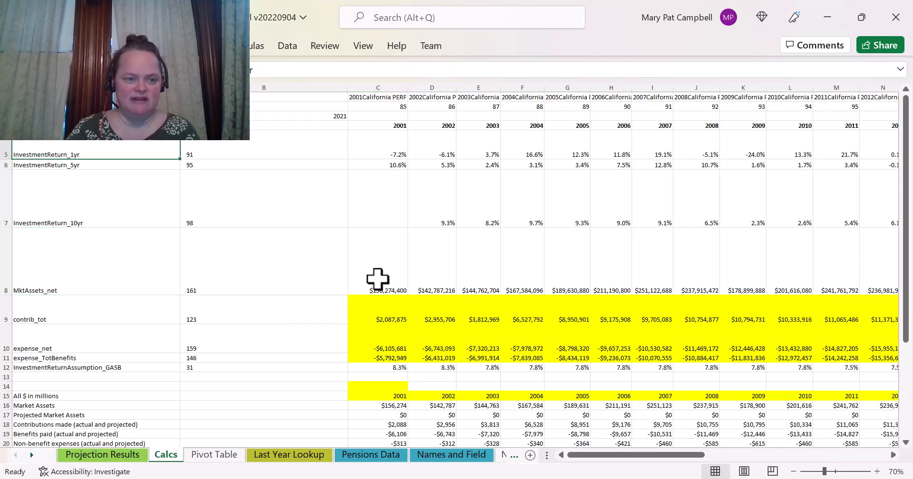
{"action": "key", "text": "Down"}
{"action": "key", "text": "Down"}
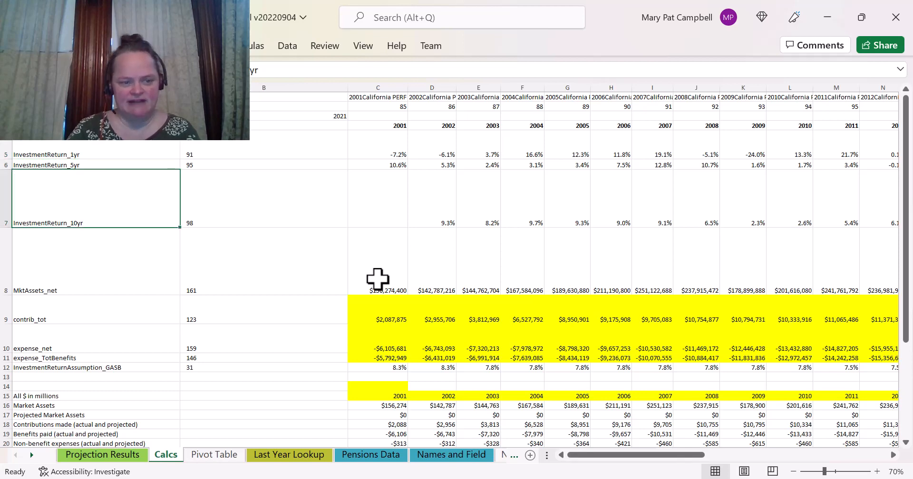
{"action": "key", "text": "Down"}
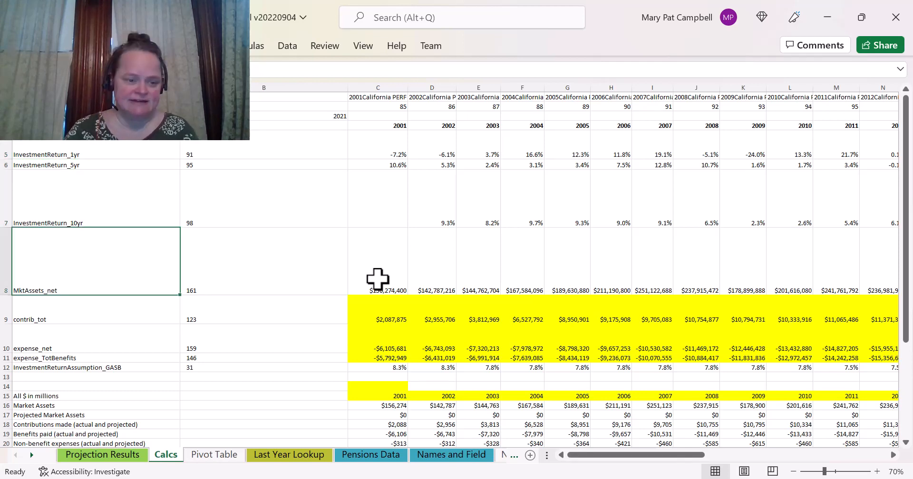
{"action": "key", "text": "Down"}
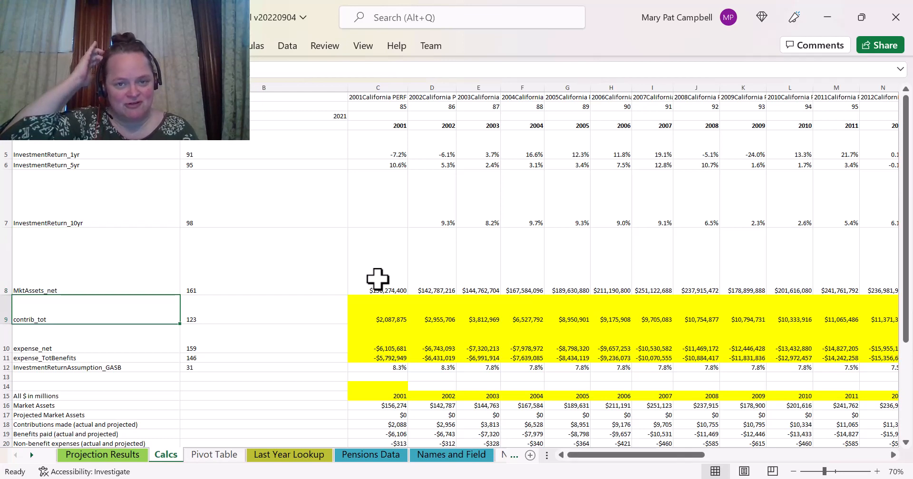
{"action": "key", "text": "Down"}
{"action": "key", "text": "Down"}
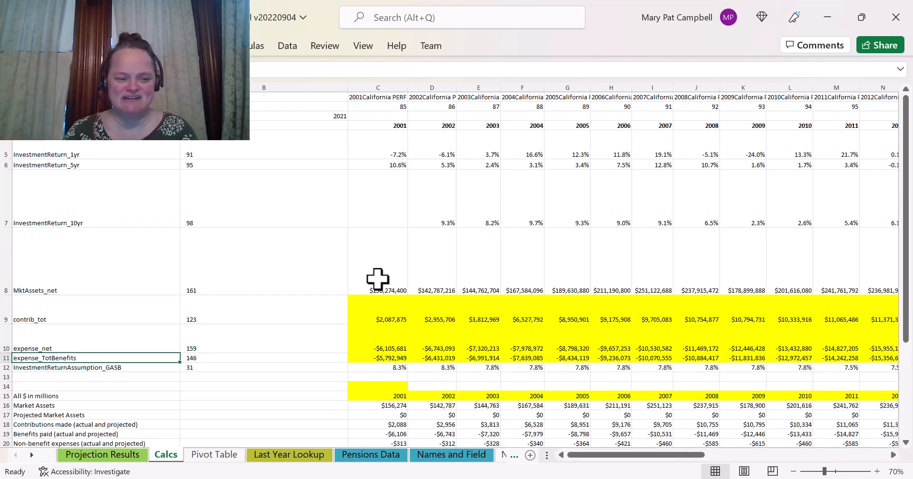
{"action": "key", "text": "Down"}
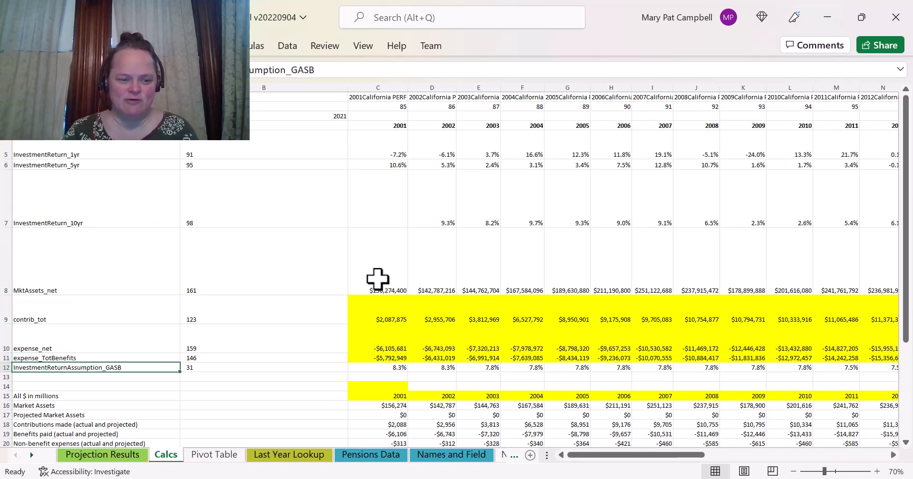
Step: Scan the yearly columns above the projection table, ending back at column A
{"action": "key", "text": "Down"}
{"action": "key", "text": "Down"}
{"action": "key", "text": "Right"}
{"action": "key", "text": "Right"}
{"action": "key", "text": "Right"}
{"action": "key", "text": "Right"}
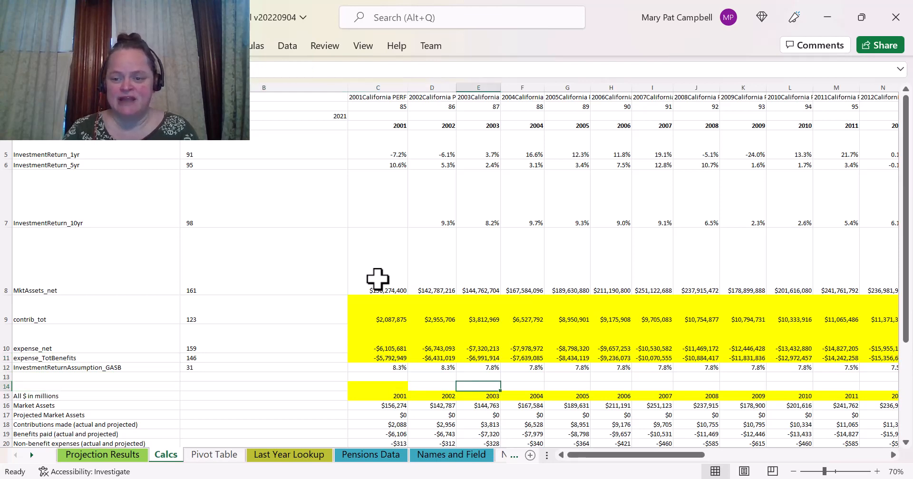
{"action": "key", "text": "Right"}
{"action": "key", "text": "Right"}
{"action": "key", "text": "Right"}
{"action": "key", "text": "Right"}
{"action": "key", "text": "Right"}
{"action": "key", "text": "Right"}
{"action": "key", "text": "Right"}
{"action": "key", "text": "Right"}
{"action": "key", "text": "Right"}
{"action": "key", "text": "Left"}
{"action": "key", "text": "Left"}
{"action": "key", "text": "Left"}
{"action": "key", "text": "Left"}
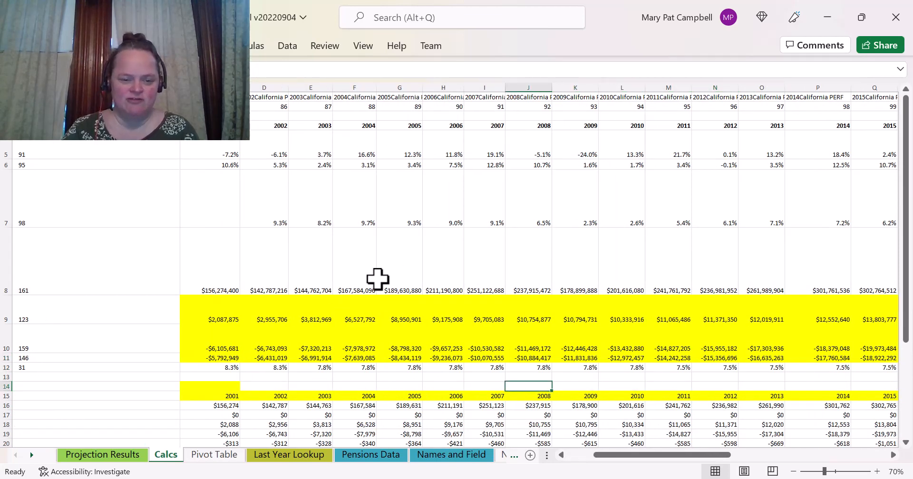
{"action": "key", "text": "Left"}
{"action": "key", "text": "Left"}
{"action": "key", "text": "Left"}
{"action": "key", "text": "Left"}
{"action": "key", "text": "Left"}
{"action": "key", "text": "Left"}
{"action": "key", "text": "Left"}
{"action": "key", "text": "Left"}
{"action": "key", "text": "Left"}
Step: Follow the expense_TotBenefits row from its label across the yearly values through 2021
{"action": "key", "text": "Up"}
{"action": "key", "text": "Up"}
{"action": "key", "text": "Up"}
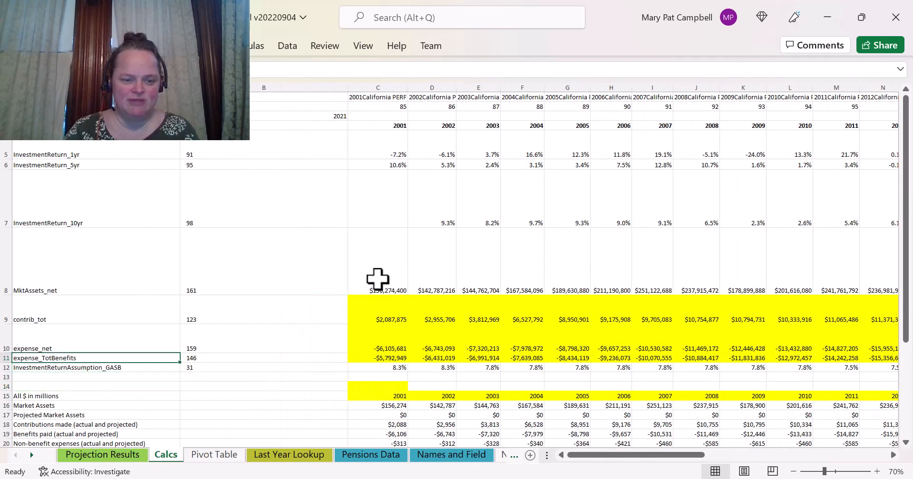
{"action": "key", "text": "Right"}
{"action": "key", "text": "Right"}
{"action": "key", "text": "Right"}
{"action": "key", "text": "Right"}
{"action": "key", "text": "Right"}
{"action": "key", "text": "Right"}
{"action": "key", "text": "Right"}
{"action": "key", "text": "Right"}
{"action": "key", "text": "Right"}
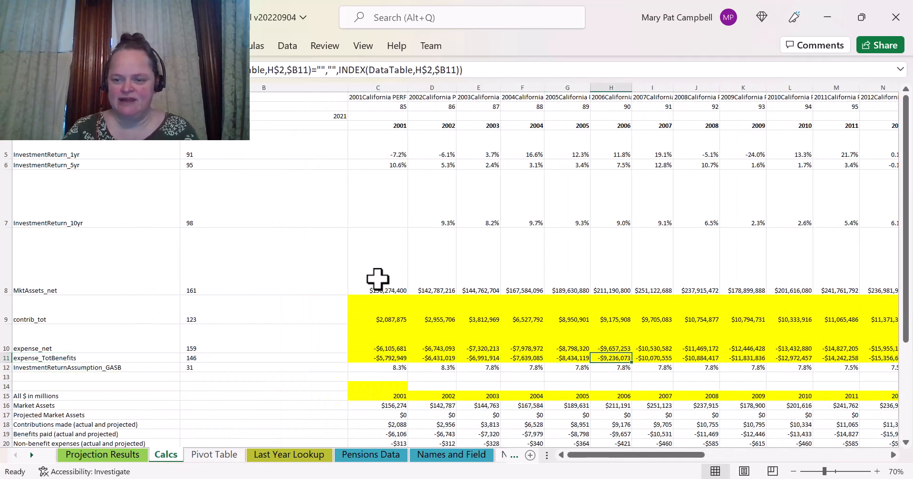
{"action": "key", "text": "Right"}
{"action": "key", "text": "Right"}
{"action": "key", "text": "Right"}
{"action": "key", "text": "Right"}
{"action": "key", "text": "Right"}
{"action": "key", "text": "Right"}
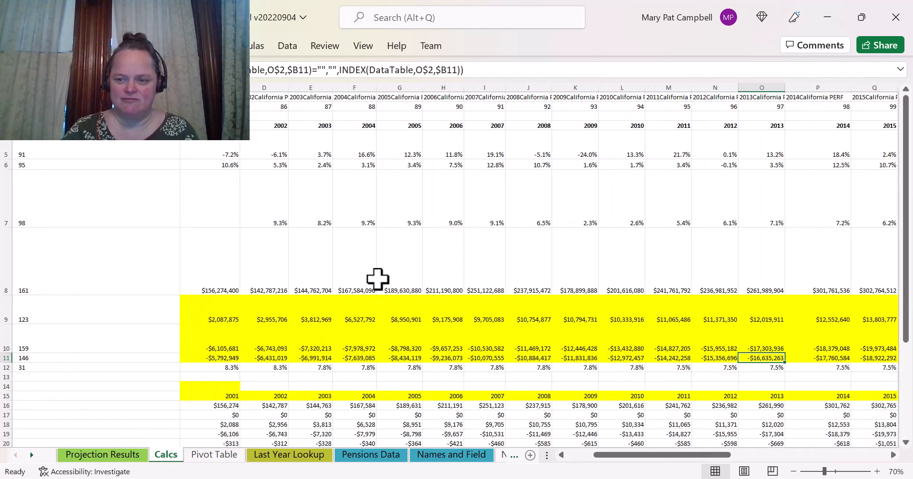
{"action": "key", "text": "Right"}
{"action": "key", "text": "Right"}
{"action": "key", "text": "Right"}
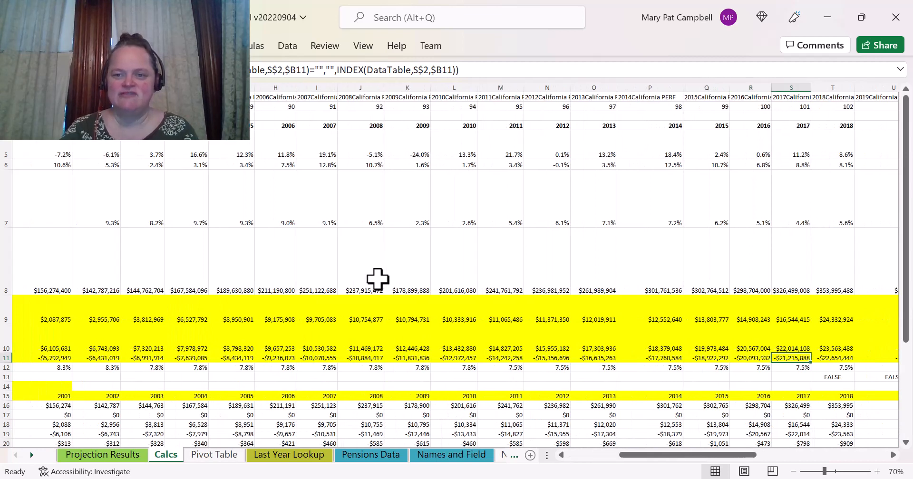
{"action": "key", "text": "Right"}
{"action": "key", "text": "Right"}
{"action": "key", "text": "Right"}
{"action": "key", "text": "Right"}
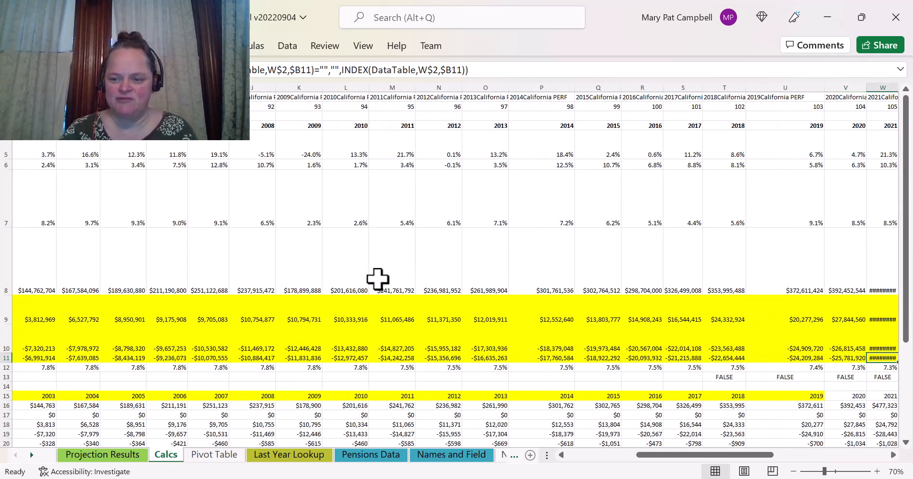
{"action": "key", "text": "Right"}
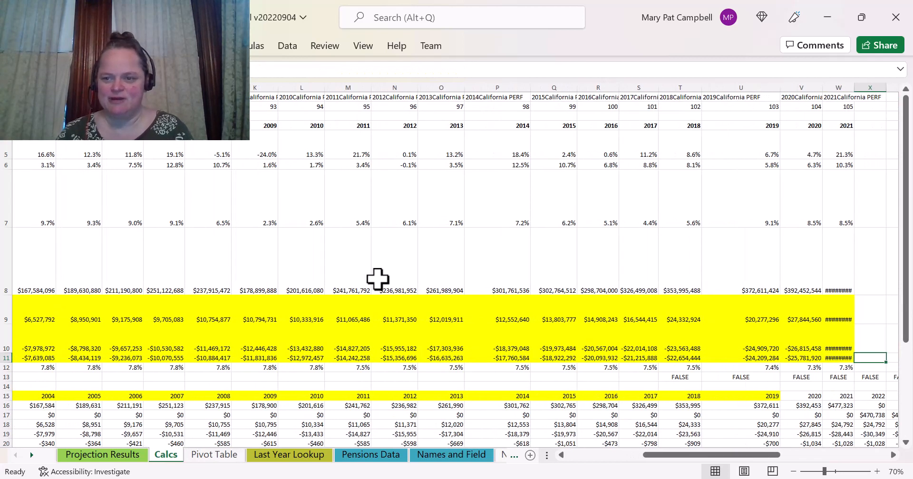
Step: Widen the 2021 column to fit its values and inspect expense_TotBenefits for 2021 and 2020
{"action": "left_click_drag", "start_coordinate": [851, 83], "coordinate": [880, 83]}
{"action": "left_click", "coordinate": [866, 359]}
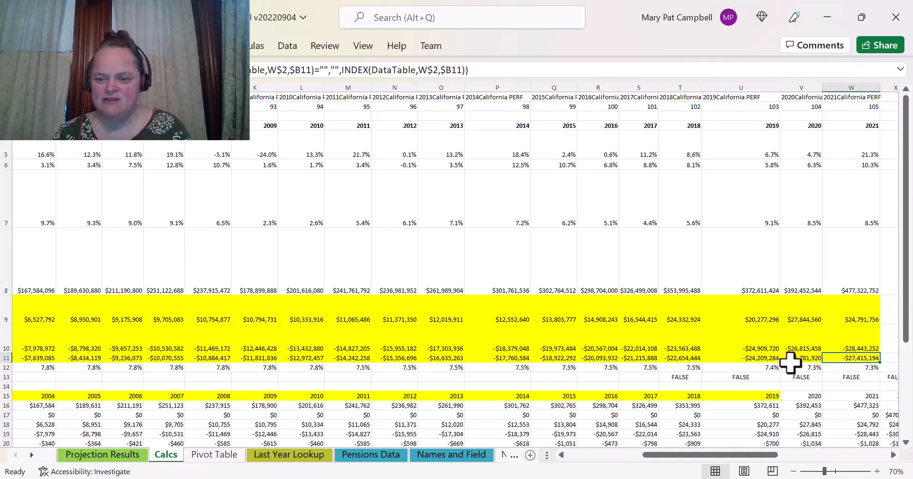
{"action": "left_click", "coordinate": [798, 358]}
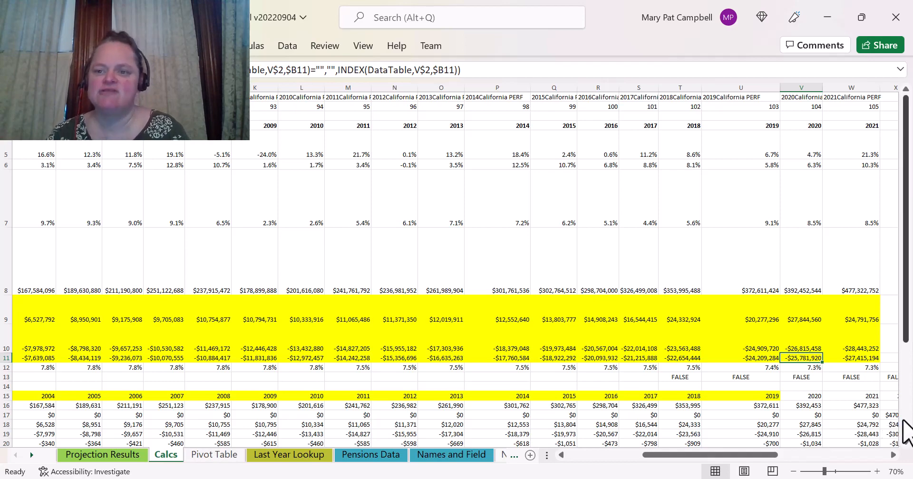
Step: Check the area below the calculations and return to the 2021 expense_TotBenefits value
{"action": "left_click", "coordinate": [906, 431]}
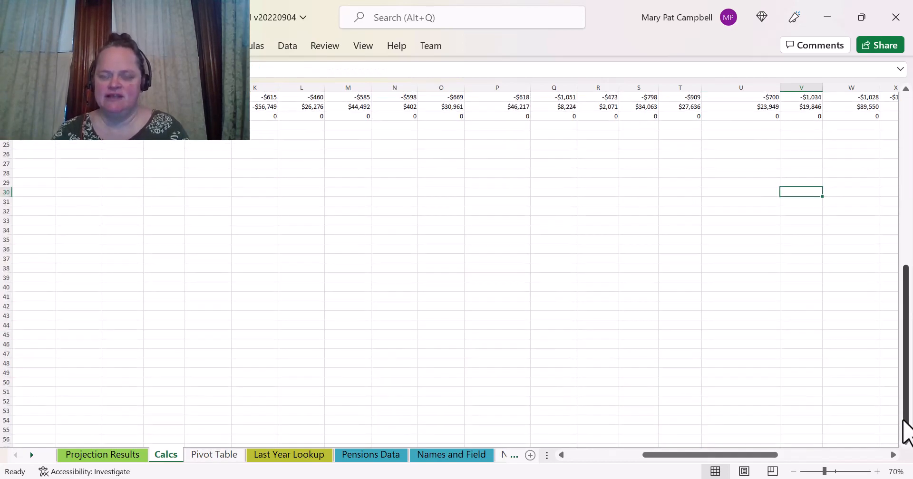
{"action": "key", "text": "ctrl+Up"}
{"action": "key", "text": "ctrl+Up"}
{"action": "key", "text": "ctrl+Up"}
{"action": "key", "text": "ctrl+Up"}
{"action": "key", "text": "ctrl+Up"}
{"action": "key", "text": "ctrl+Up"}
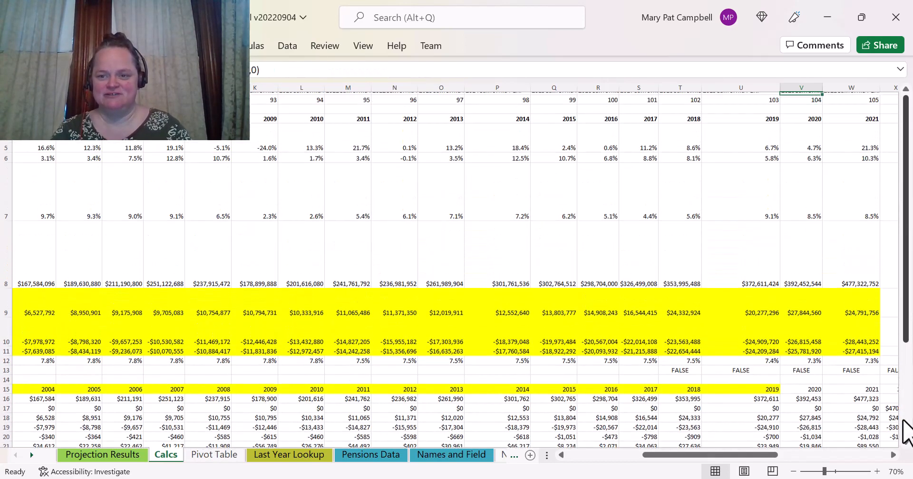
{"action": "key", "text": "Down"}
{"action": "key", "text": "Down"}
{"action": "key", "text": "Down"}
{"action": "key", "text": "Down"}
{"action": "key", "text": "Down"}
{"action": "key", "text": "Down"}
{"action": "key", "text": "Down"}
{"action": "key", "text": "Down"}
{"action": "key", "text": "Down"}
{"action": "key", "text": "Down"}
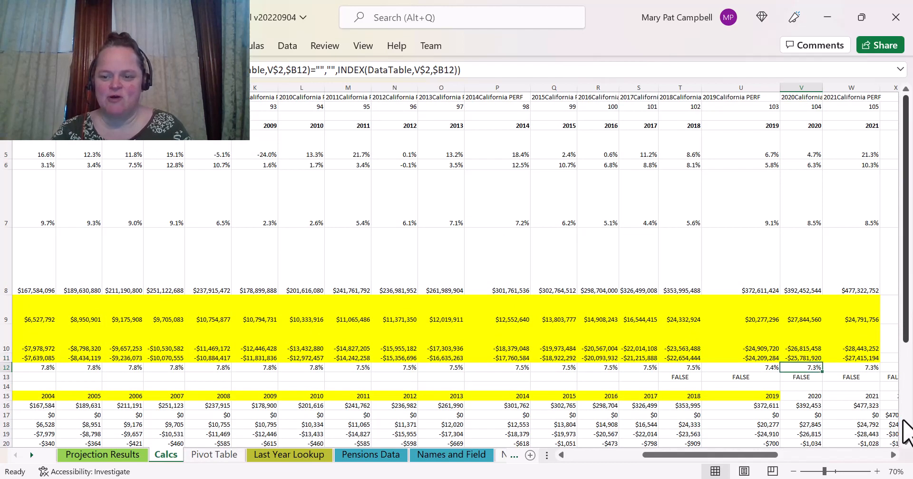
{"action": "key", "text": "Right"}
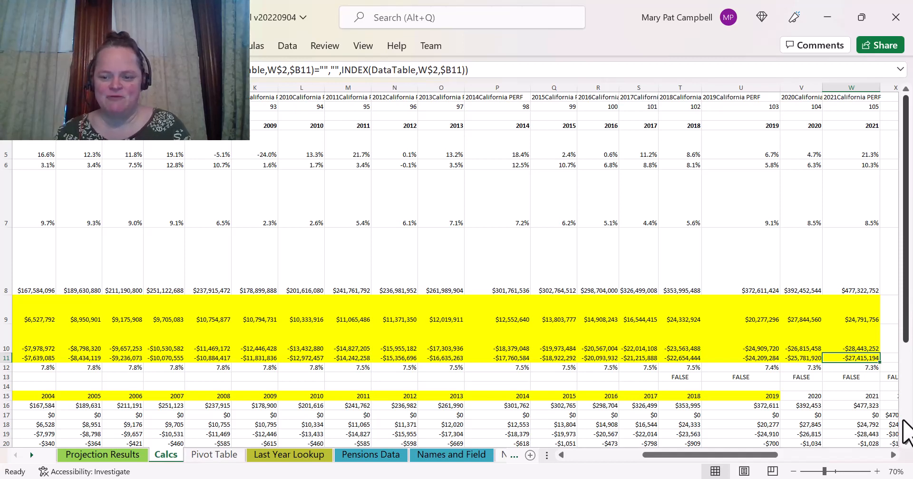
Step: Examine the 2021 column from its year heading down through the cash flow rows to the row 21 formula
{"action": "left_click", "coordinate": [859, 124]}
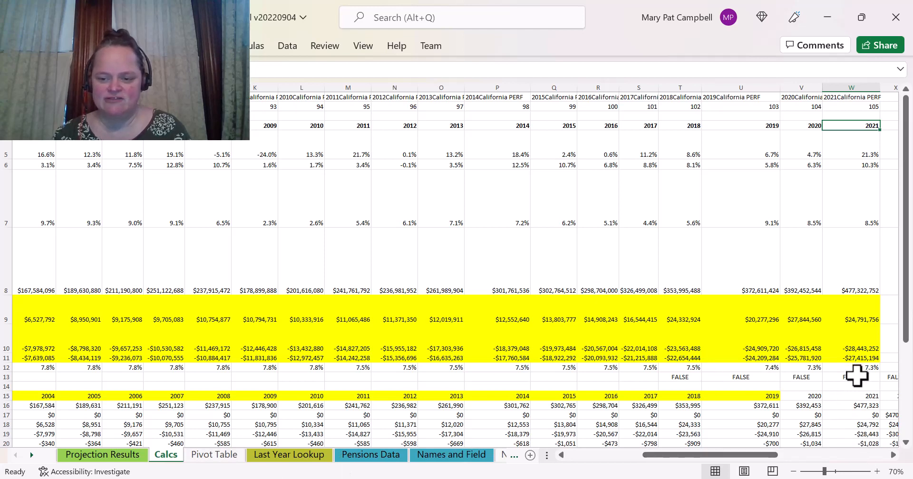
{"action": "scroll", "coordinate": [855, 376], "scroll_direction": "down", "scroll_amount": 1}
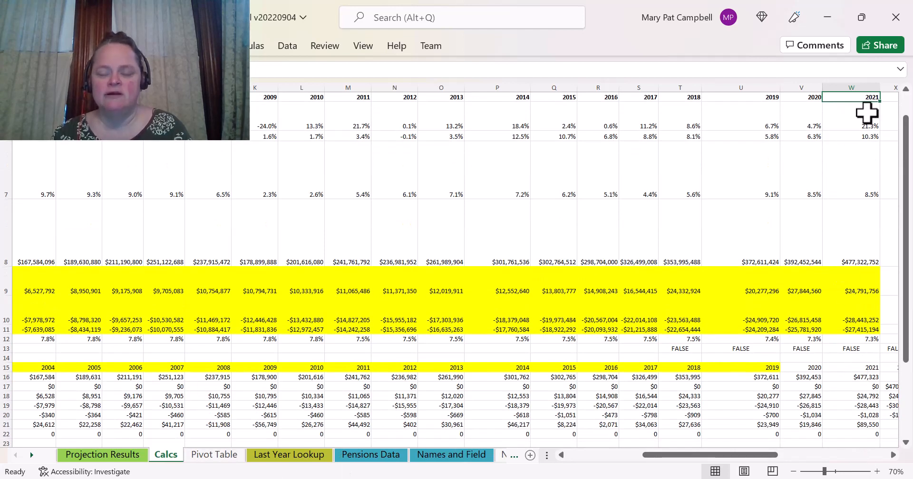
{"action": "scroll", "coordinate": [895, 405], "scroll_direction": "down", "scroll_amount": 1}
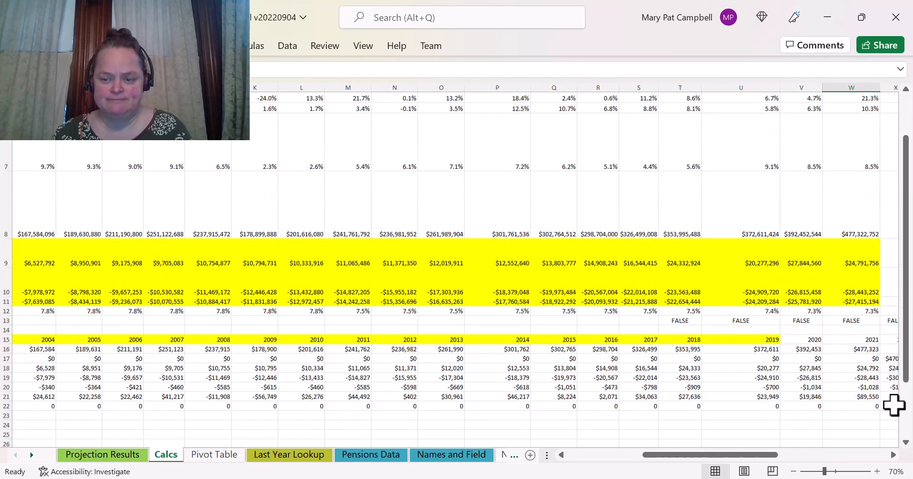
{"action": "left_click", "coordinate": [854, 347]}
{"action": "key", "text": "Down"}
{"action": "key", "text": "Down"}
{"action": "key", "text": "Down"}
{"action": "key", "text": "Down"}
{"action": "key", "text": "Down"}
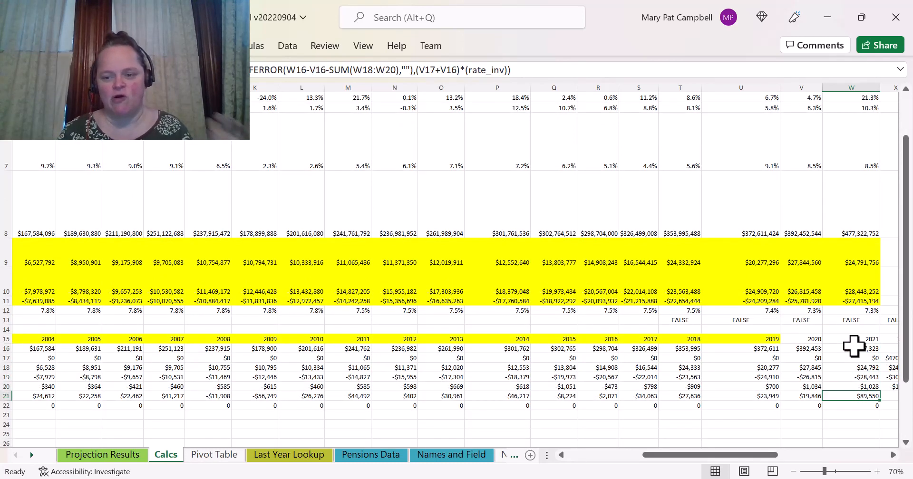
Step: Follow row 22 of the Calcs sheet across the projected years through 2032 and check the headings above
{"action": "key", "text": "Down"}
{"action": "key", "text": "Right"}
{"action": "key", "text": "Right"}
{"action": "key", "text": "Right"}
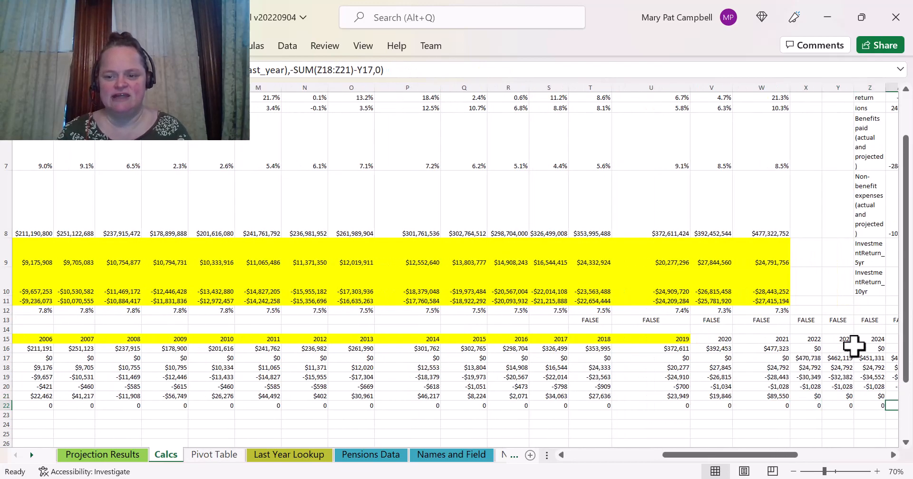
{"action": "key", "text": "Right"}
{"action": "key", "text": "Right"}
{"action": "key", "text": "Right"}
{"action": "key", "text": "Right"}
{"action": "key", "text": "Right"}
{"action": "key", "text": "Right"}
{"action": "key", "text": "Right"}
{"action": "key", "text": "Right"}
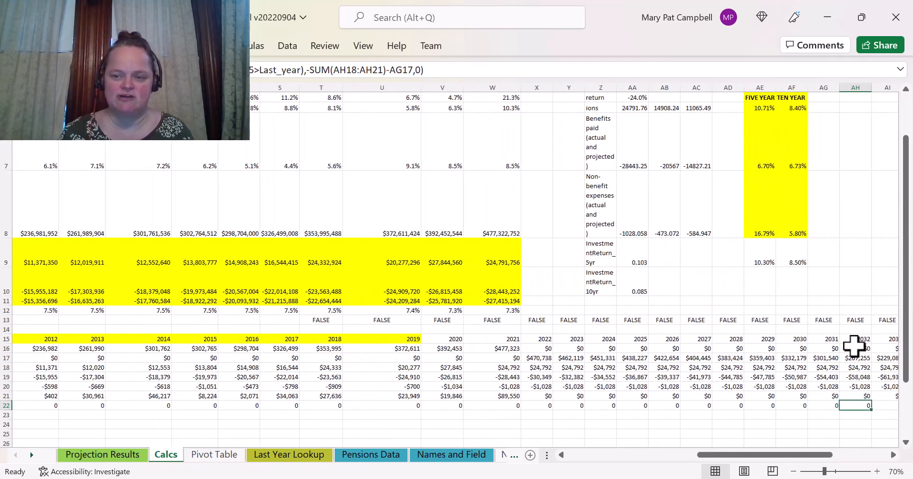
{"action": "scroll", "coordinate": [853, 346], "scroll_direction": "up", "scroll_amount": 2}
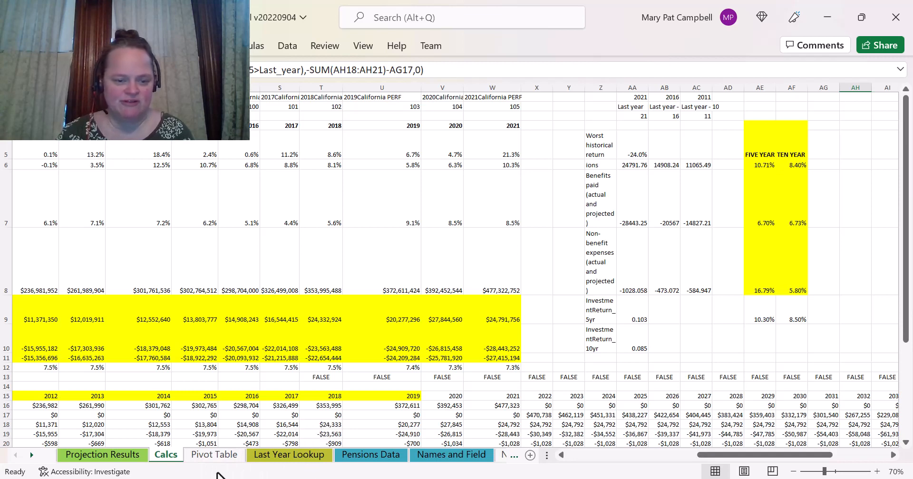
Step: Open the Pivot Table sheet, close the PivotTable field list and go to the start of the plan list
{"action": "left_click", "coordinate": [218, 455]}
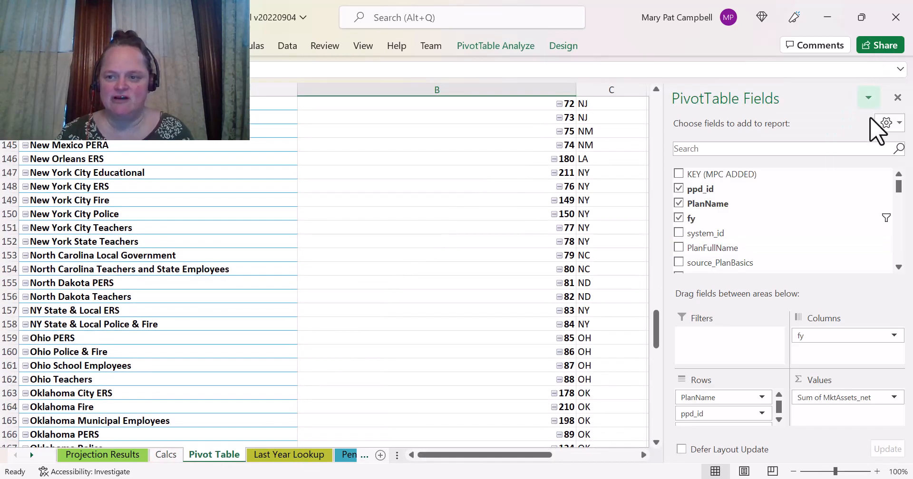
{"action": "left_click", "coordinate": [897, 98]}
{"action": "scroll", "coordinate": [670, 266], "scroll_direction": "up", "scroll_amount": 5}
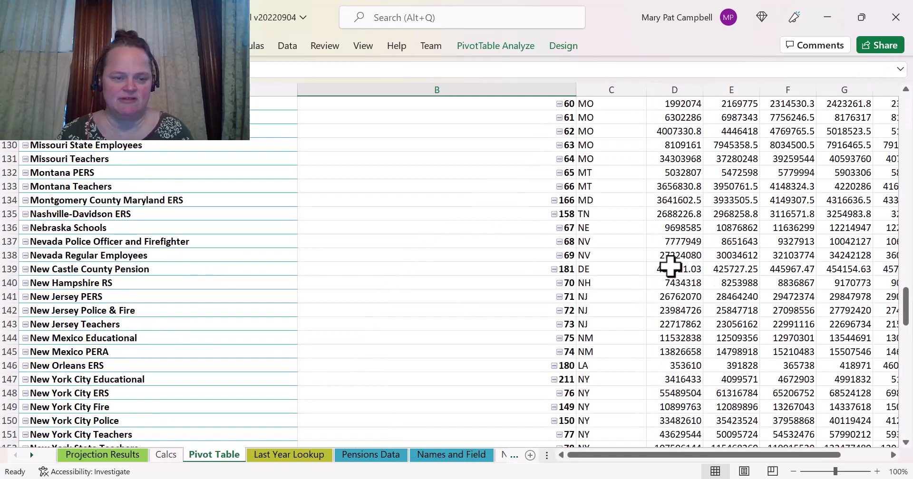
{"action": "scroll", "coordinate": [670, 266], "scroll_direction": "up", "scroll_amount": 20}
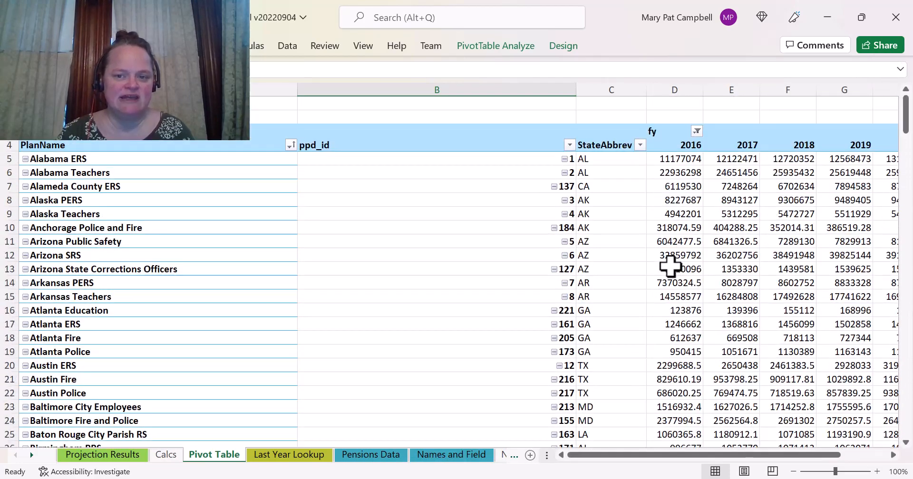
Step: Examine the PlanName list of the pivot table, followed by its ppd_id and StateAbbrev columns
{"action": "left_click", "coordinate": [167, 326]}
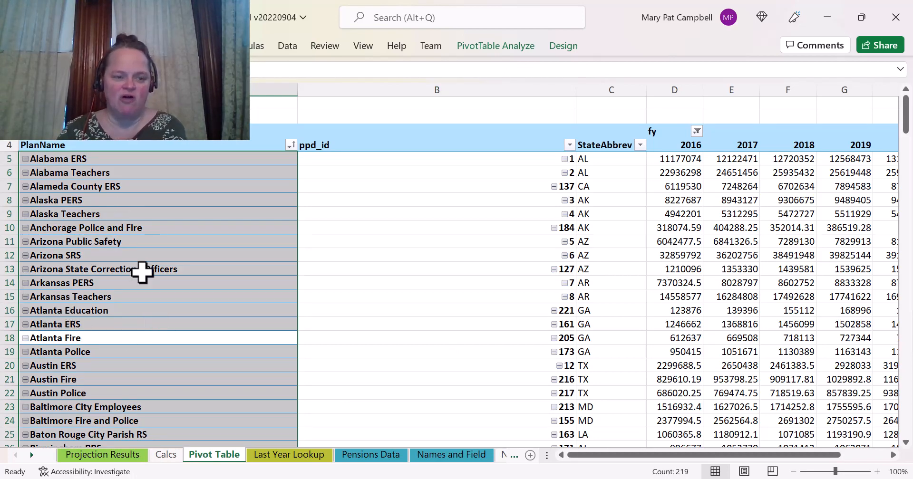
{"action": "scroll", "coordinate": [142, 272], "scroll_direction": "down", "scroll_amount": 14}
{"action": "scroll", "coordinate": [142, 272], "scroll_direction": "down", "scroll_amount": 6}
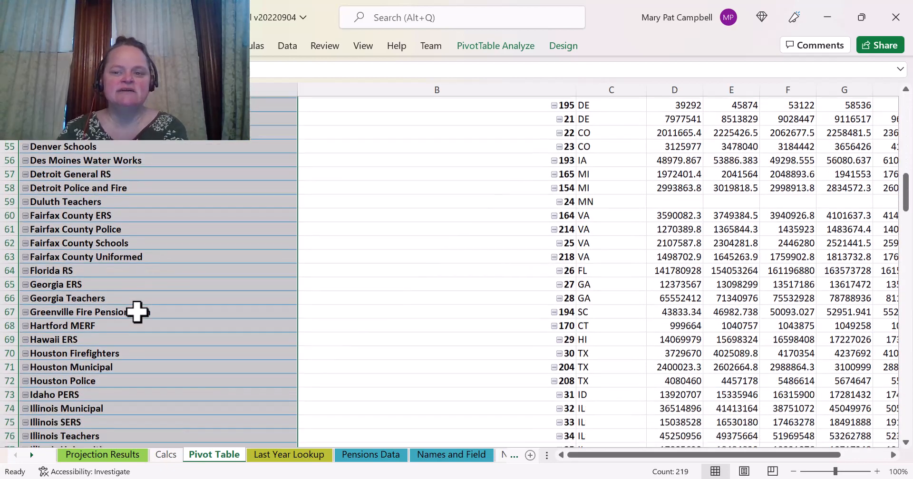
{"action": "scroll", "coordinate": [400, 372], "scroll_direction": "up", "scroll_amount": 5}
{"action": "scroll", "coordinate": [400, 372], "scroll_direction": "up", "scroll_amount": 15}
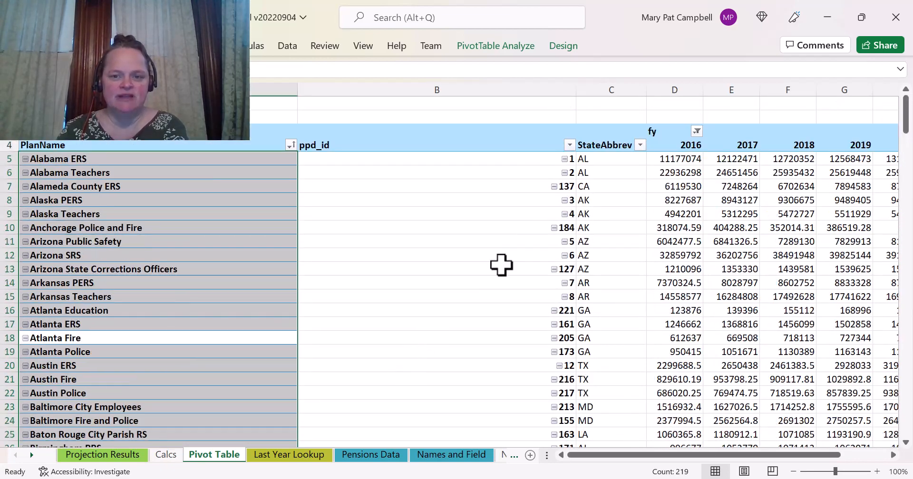
{"action": "left_click", "coordinate": [520, 256]}
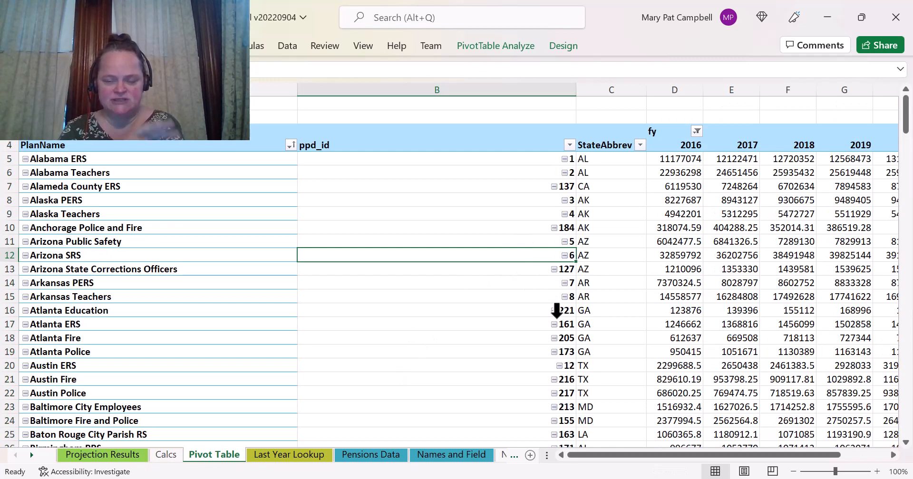
{"action": "left_click", "coordinate": [625, 331]}
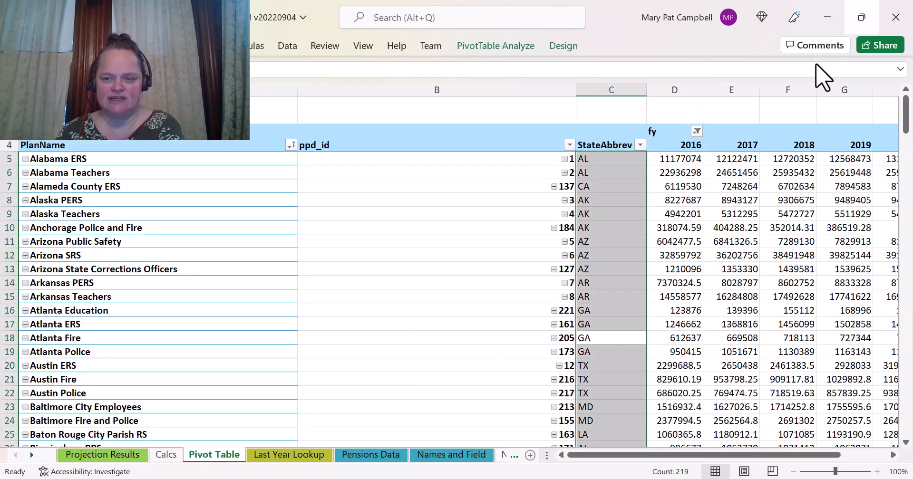
Step: Examine the pivot table's fiscal year columns from 2016 through 2021, ending on the 2020 value for Alabama ERS
{"action": "left_click", "coordinate": [712, 212]}
{"action": "key", "text": "Up"}
{"action": "key", "text": "Up"}
{"action": "key", "text": "Up"}
{"action": "key", "text": "Up"}
{"action": "key", "text": "Up"}
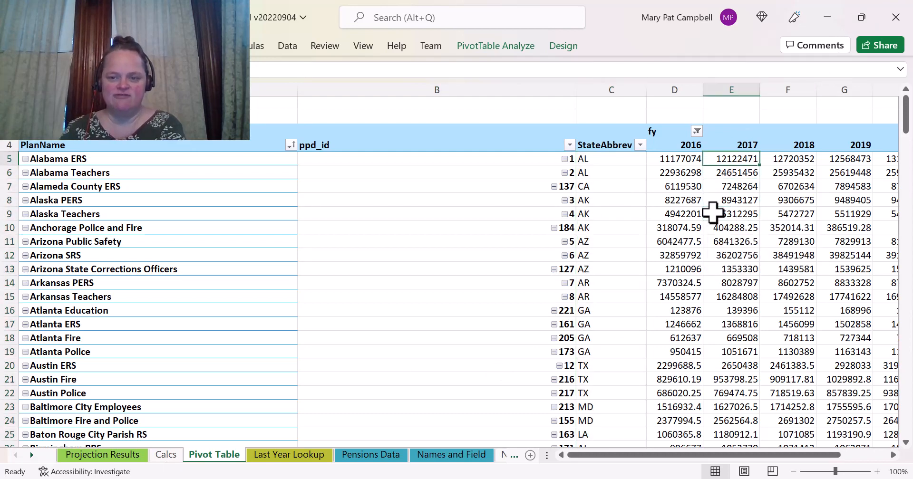
{"action": "key", "text": "Left"}
{"action": "key", "text": "Right"}
{"action": "key", "text": "Right"}
{"action": "key", "text": "Right"}
{"action": "key", "text": "Right"}
{"action": "key", "text": "Right"}
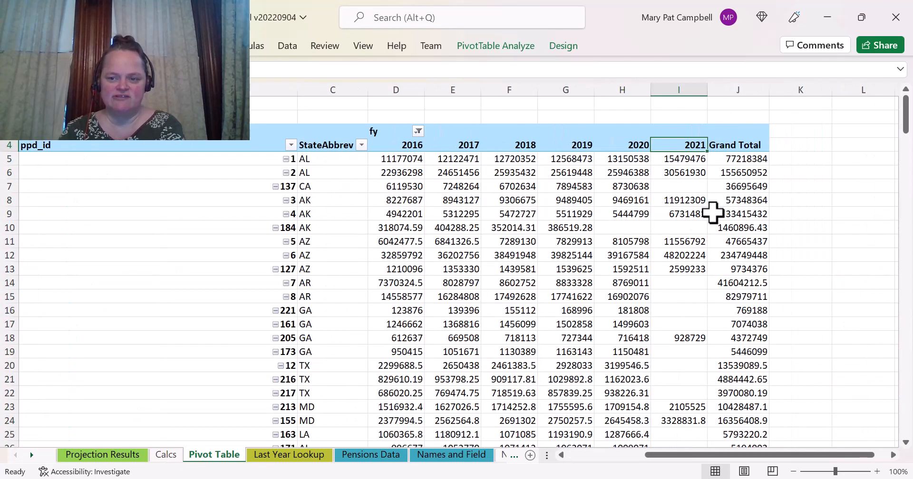
{"action": "key", "text": "Left"}
{"action": "key", "text": "Down"}
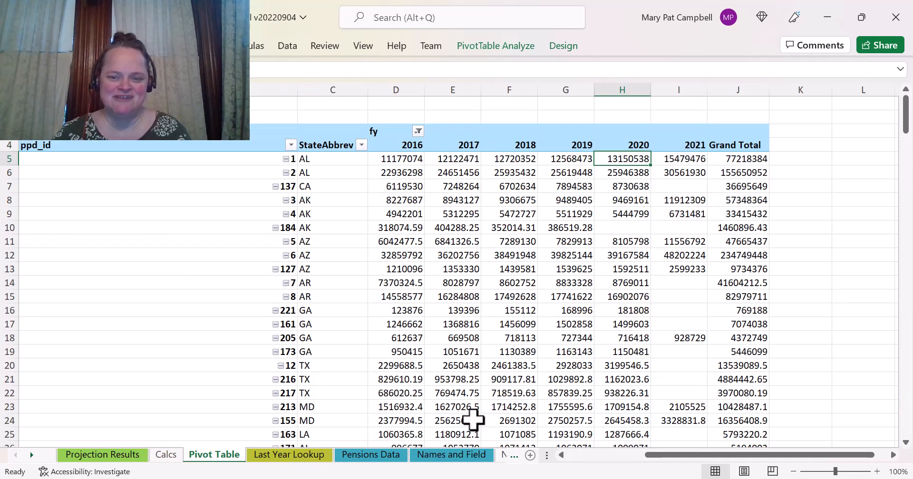
Step: Open the Last Year Lookup sheet and go to the Last Year column near the start of the plan list
{"action": "left_click", "coordinate": [317, 454]}
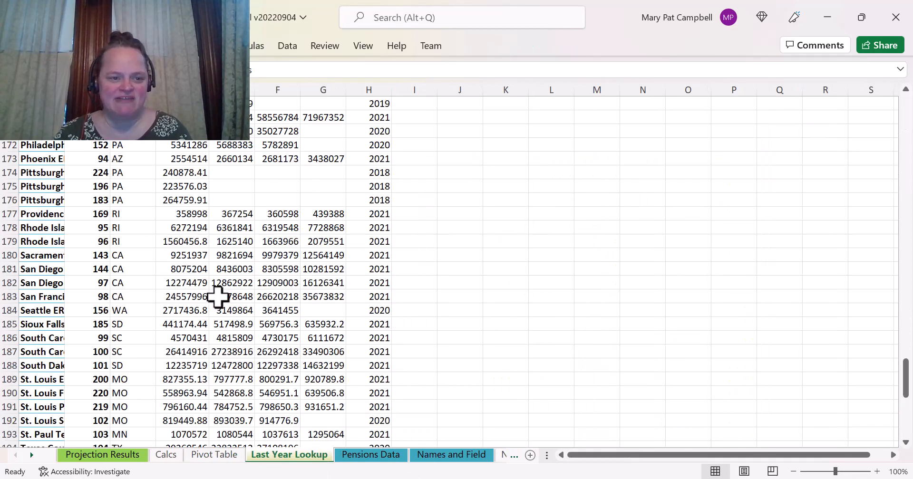
{"action": "scroll", "coordinate": [212, 316], "scroll_direction": "up", "scroll_amount": 20}
{"action": "scroll", "coordinate": [212, 318], "scroll_direction": "up", "scroll_amount": 18}
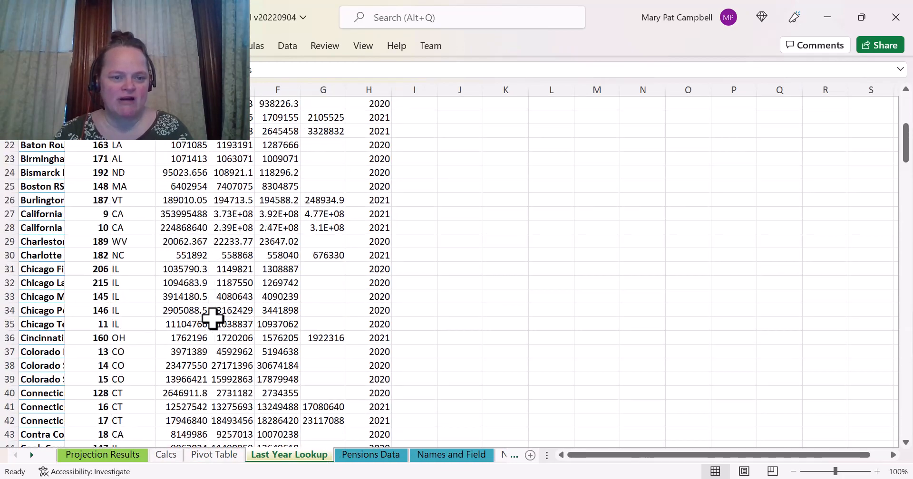
{"action": "left_click", "coordinate": [211, 233]}
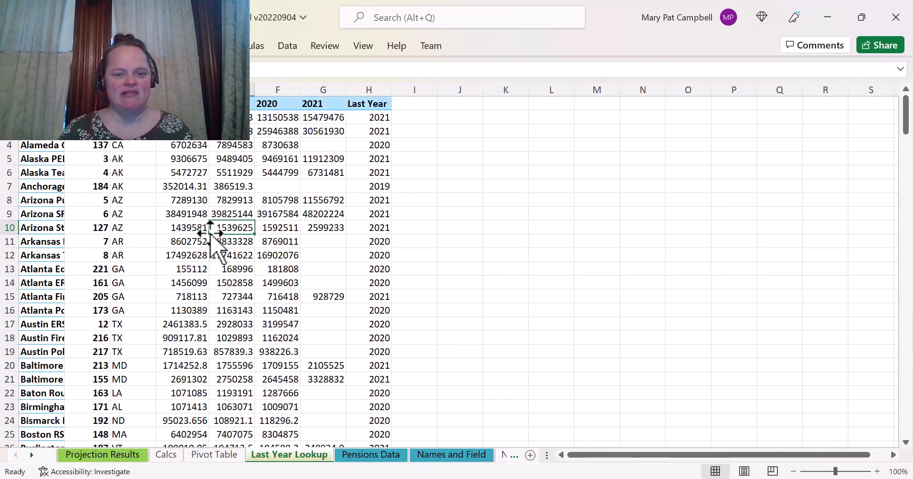
{"action": "key", "text": "Up"}
{"action": "key", "text": "Up"}
{"action": "key", "text": "Up"}
{"action": "key", "text": "Up"}
{"action": "key", "text": "Up"}
{"action": "key", "text": "Right"}
{"action": "key", "text": "Right"}
{"action": "key", "text": "Right"}
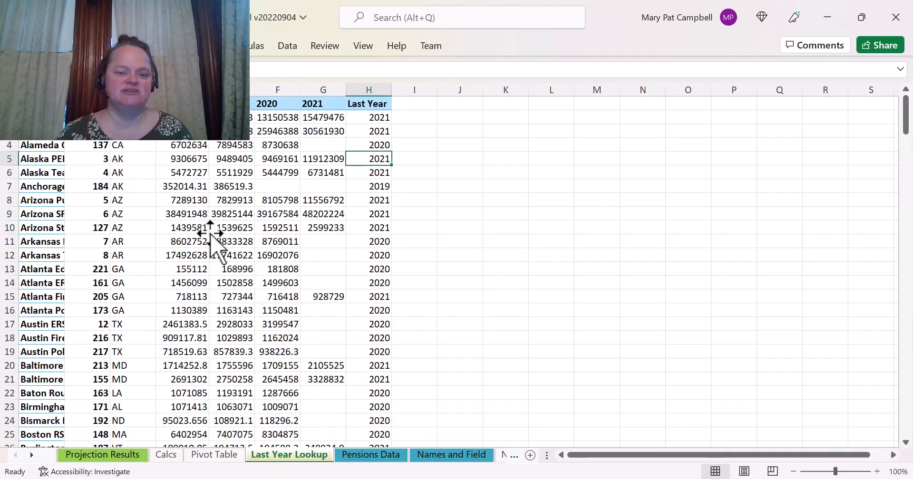
Step: Find the highlighted TN State row in Last Year Lookup and inspect its name, 2020 cell and Last Year cell
{"action": "scroll", "coordinate": [210, 233], "scroll_direction": "down", "scroll_amount": 20}
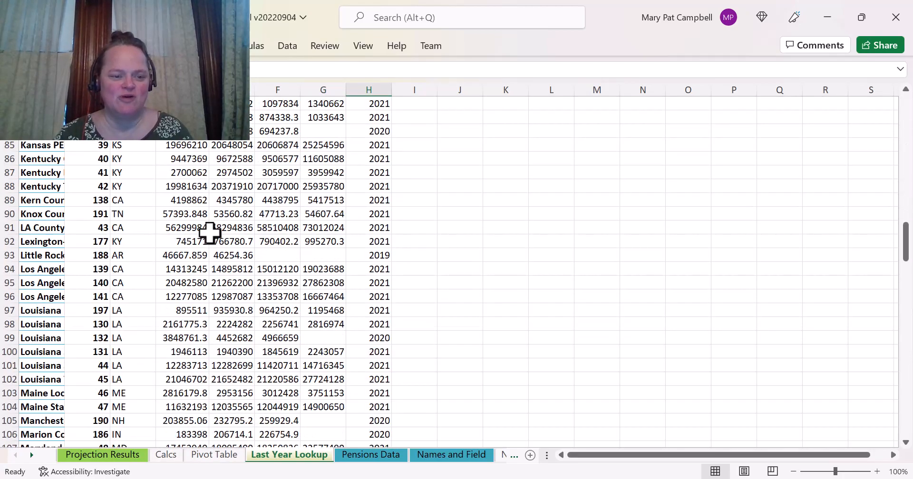
{"action": "scroll", "coordinate": [210, 233], "scroll_direction": "down", "scroll_amount": 20}
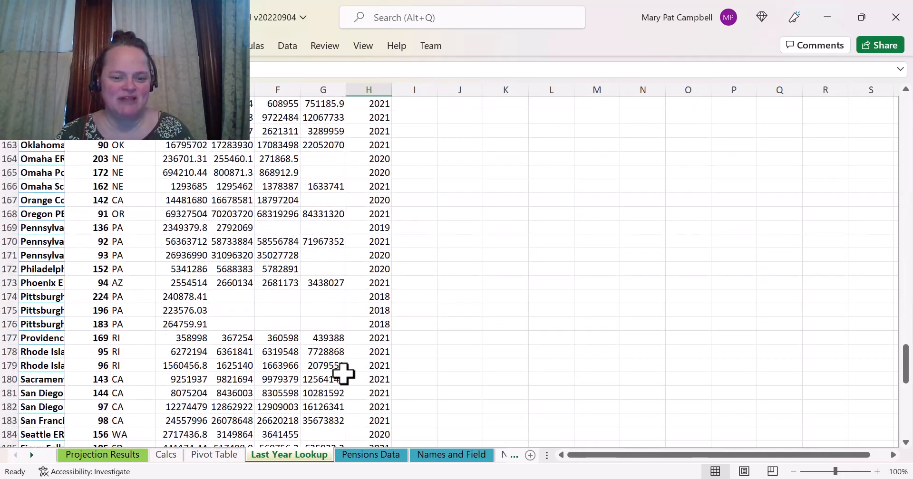
{"action": "scroll", "coordinate": [343, 374], "scroll_direction": "down", "scroll_amount": 10}
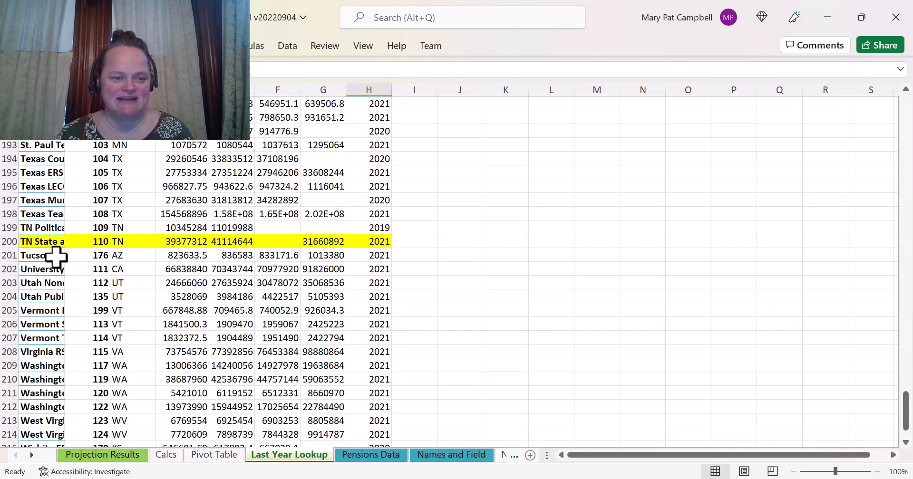
{"action": "left_click", "coordinate": [53, 243]}
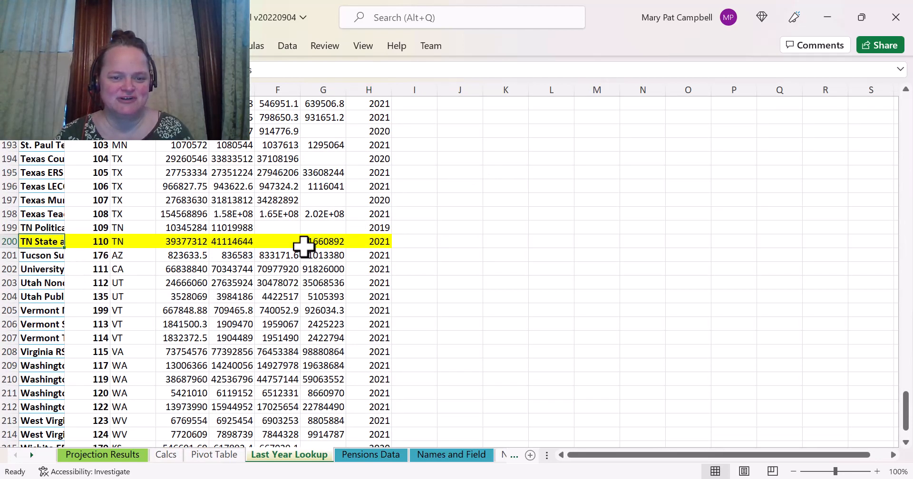
{"action": "left_click", "coordinate": [288, 242]}
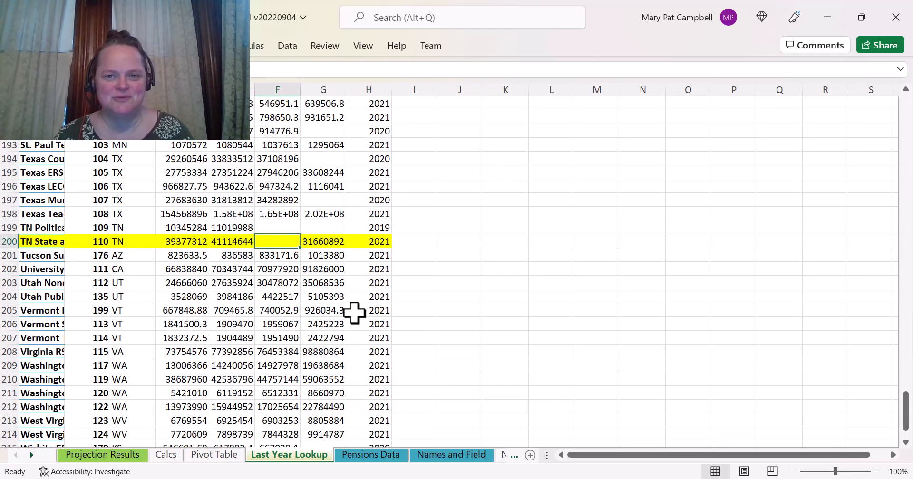
{"action": "left_click", "coordinate": [377, 239]}
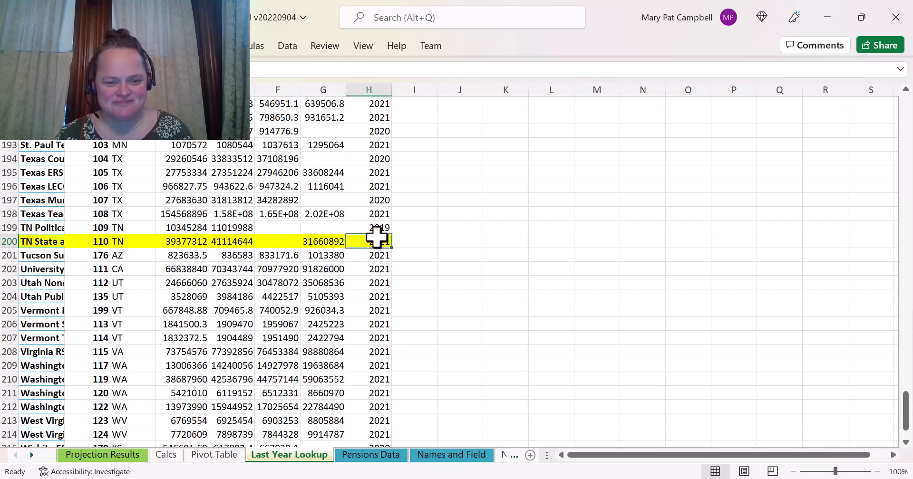
Step: Open the Pensions Data sheet, clear the whole-table selection and view the column headings
{"action": "left_click", "coordinate": [377, 460]}
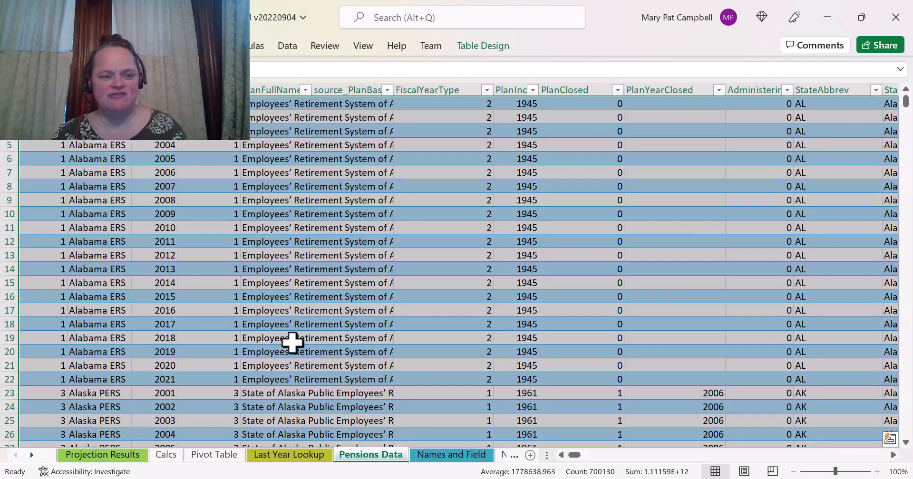
{"action": "left_click", "coordinate": [290, 340]}
{"action": "scroll", "coordinate": [290, 340], "scroll_direction": "up", "scroll_amount": 1}
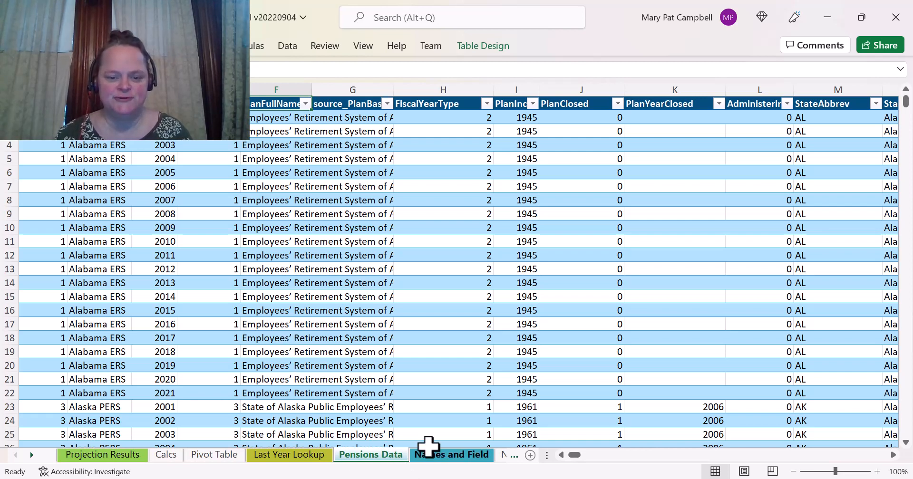
Step: Open the Names and Field sheet and look through the plan names and the unsorted and sorted field name lists
{"action": "left_click", "coordinate": [451, 457]}
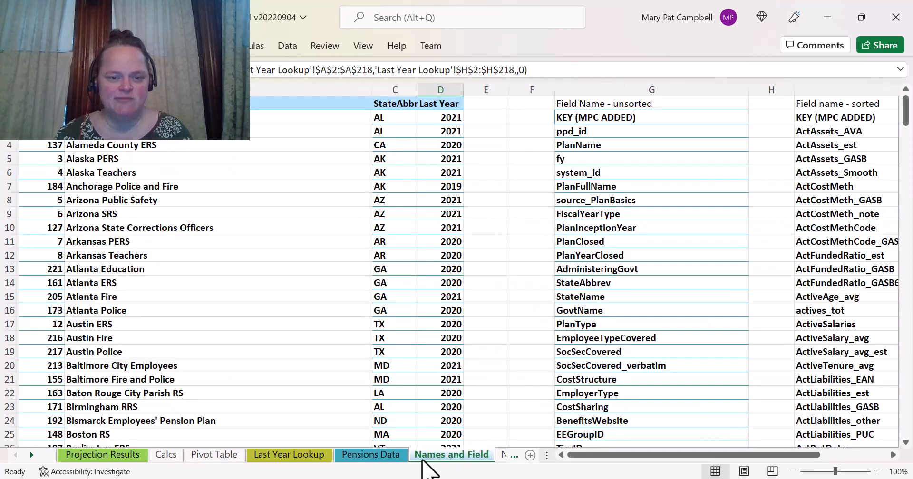
{"action": "left_click", "coordinate": [238, 340]}
{"action": "key", "text": "Right"}
{"action": "key", "text": "Right"}
{"action": "key", "text": "Right"}
{"action": "key", "text": "Right"}
{"action": "key", "text": "Right"}
{"action": "key", "text": "Right"}
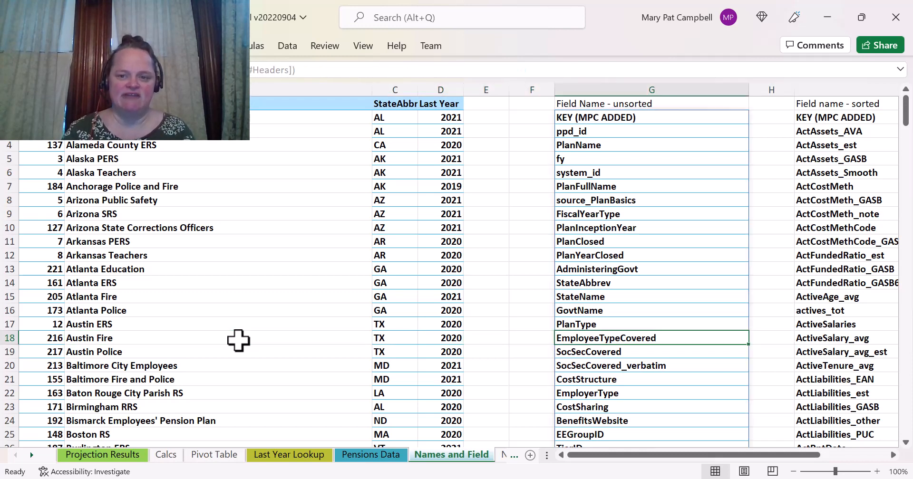
{"action": "key", "text": "Right"}
{"action": "key", "text": "Right"}
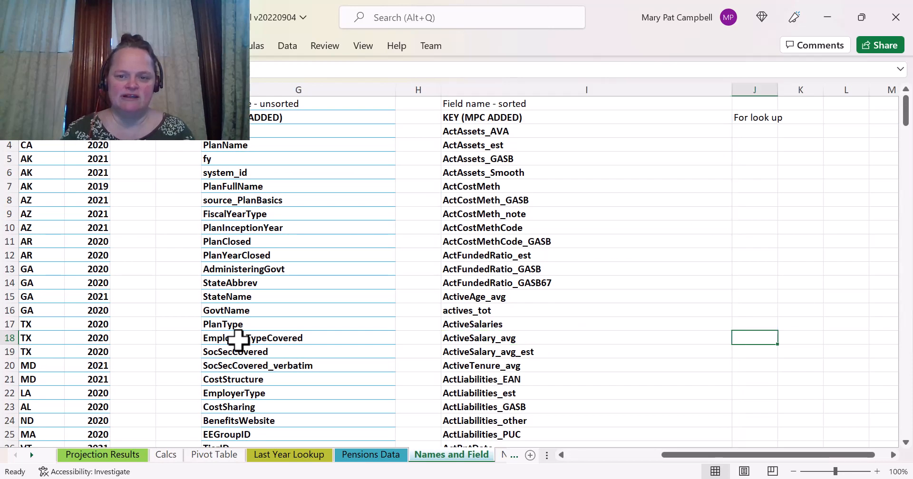
{"action": "scroll", "coordinate": [237, 339], "scroll_direction": "down", "scroll_amount": 20}
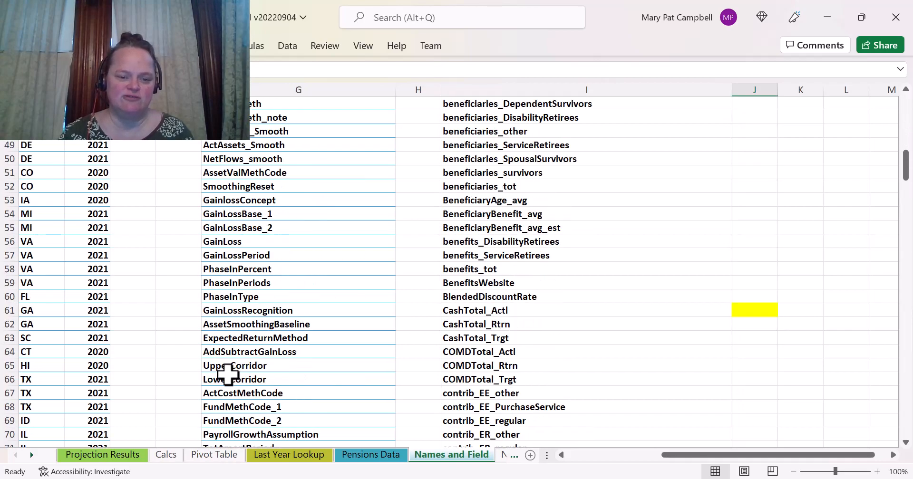
{"action": "scroll", "coordinate": [209, 404], "scroll_direction": "down", "scroll_amount": 11}
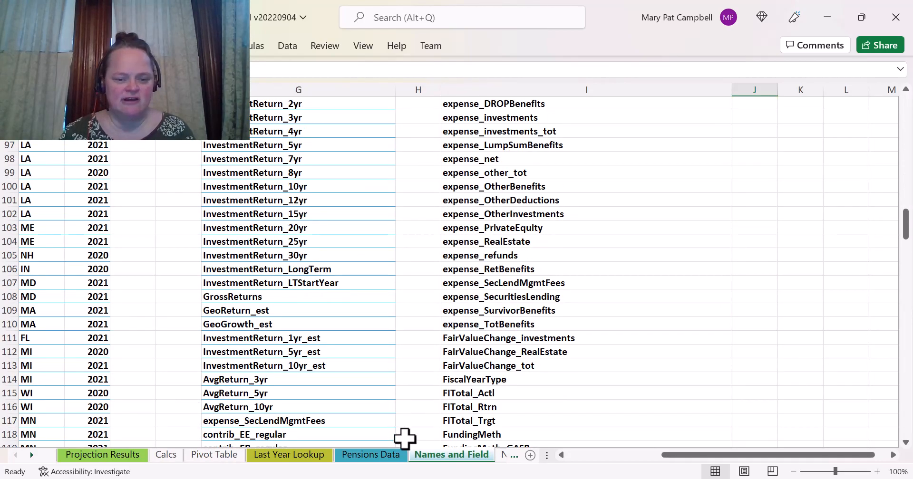
Step: Read the source, license and version history on the Notes sheet and return to the Projection Results sheet
{"action": "left_click", "coordinate": [502, 455]}
{"action": "scroll", "coordinate": [320, 358], "scroll_direction": "down", "scroll_amount": 3}
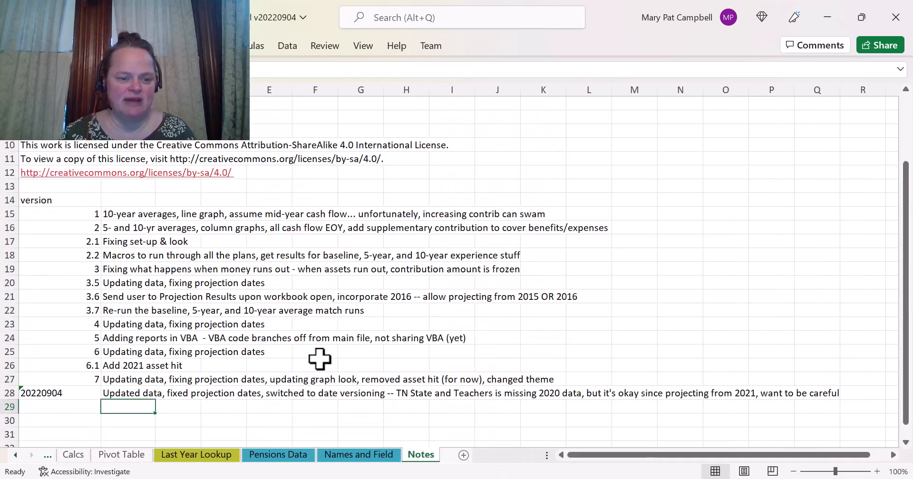
{"action": "scroll", "coordinate": [145, 407], "scroll_direction": "up", "scroll_amount": 2}
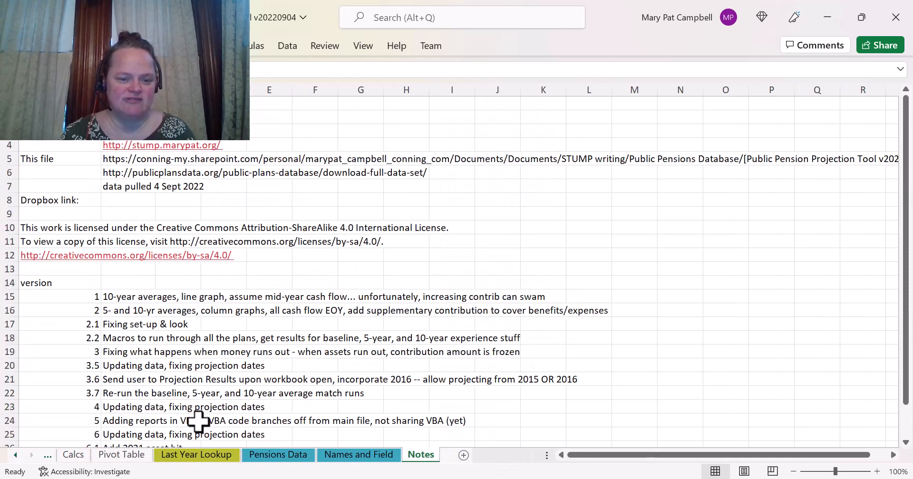
{"action": "scroll", "coordinate": [197, 419], "scroll_direction": "down", "scroll_amount": 2}
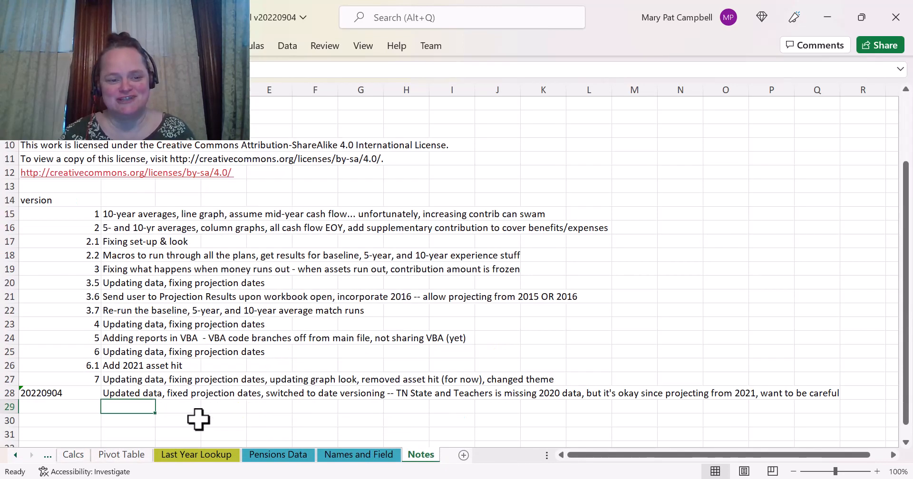
{"action": "left_click", "coordinate": [87, 230]}
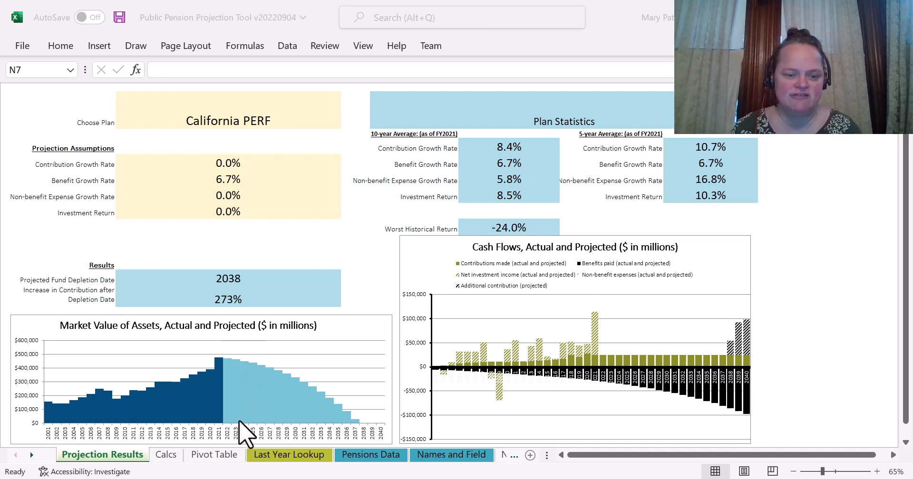
Step: Inspect the Projected Fund Depletion Date and Increase in Contribution after Depletion Date results alongside the asset and cash flow charts
{"action": "mouse_move", "coordinate": [220, 406]}
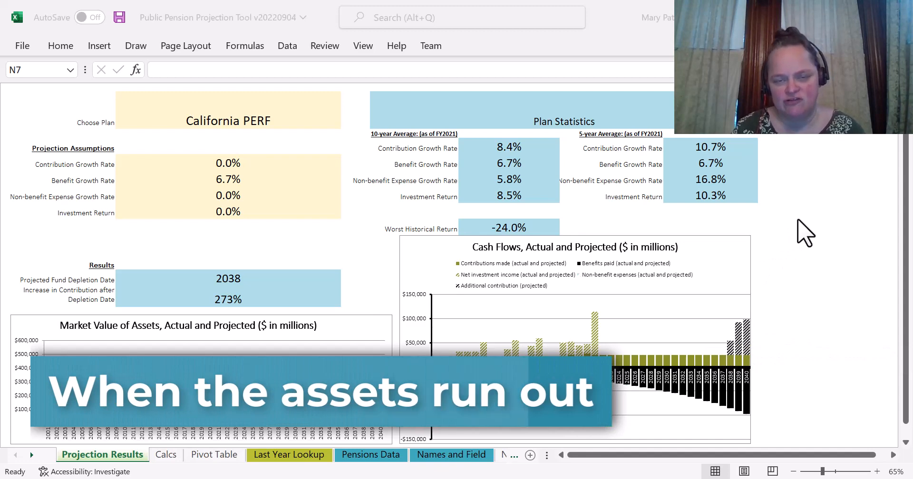
{"action": "left_click", "coordinate": [210, 278]}
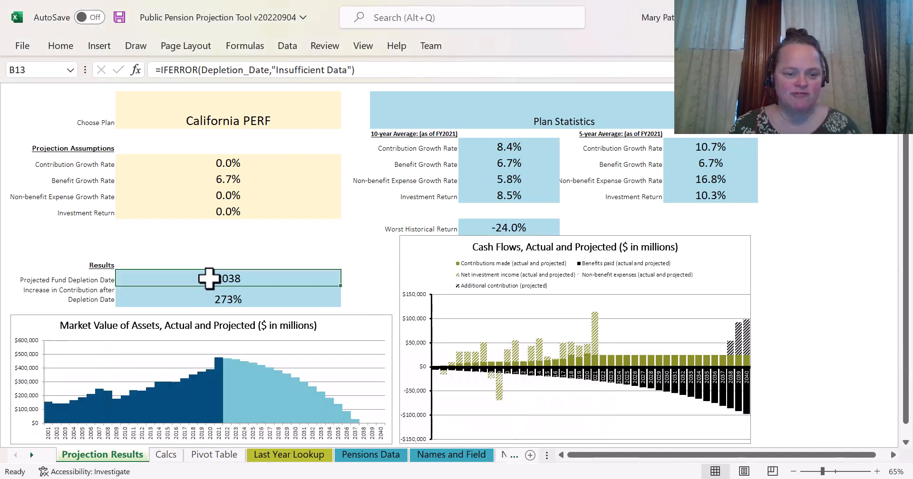
{"action": "key", "text": "Left"}
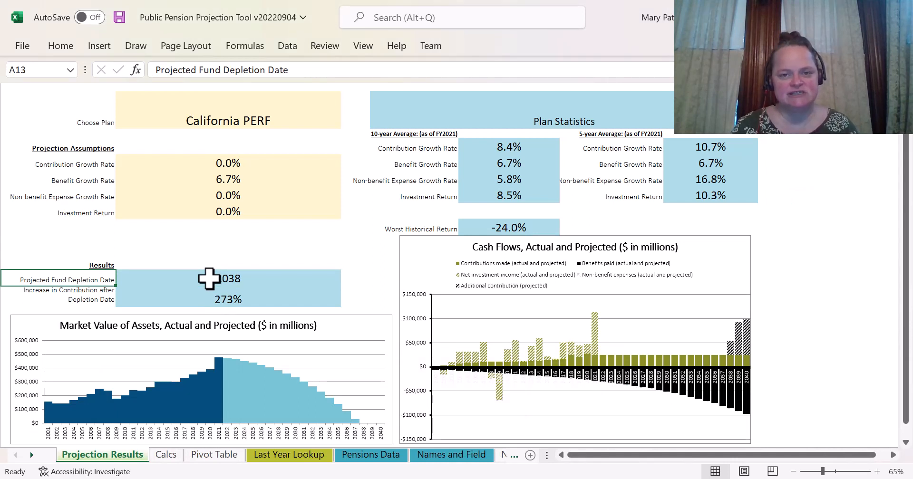
{"action": "left_click", "coordinate": [209, 278]}
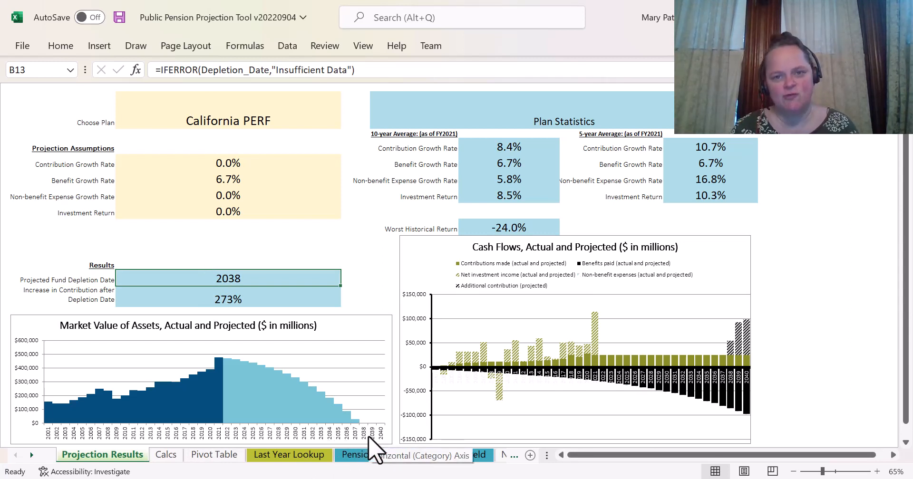
{"action": "left_click", "coordinate": [265, 295]}
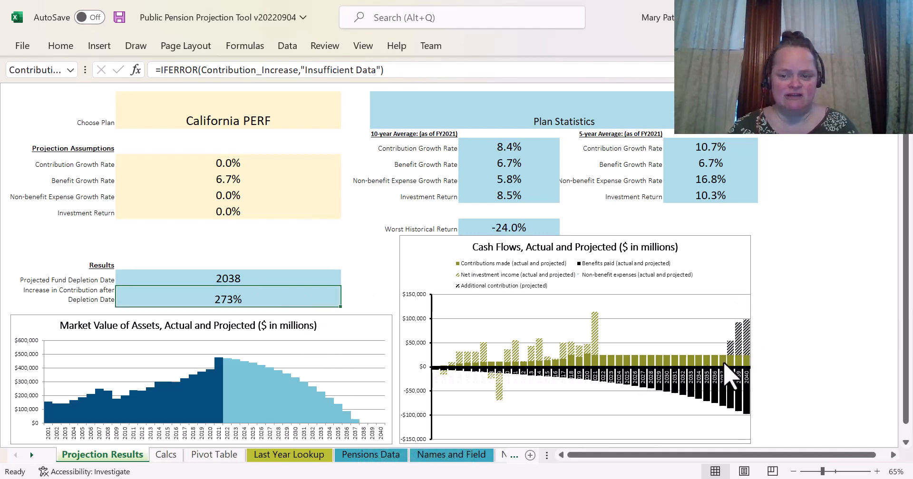
{"action": "mouse_move", "coordinate": [732, 347]}
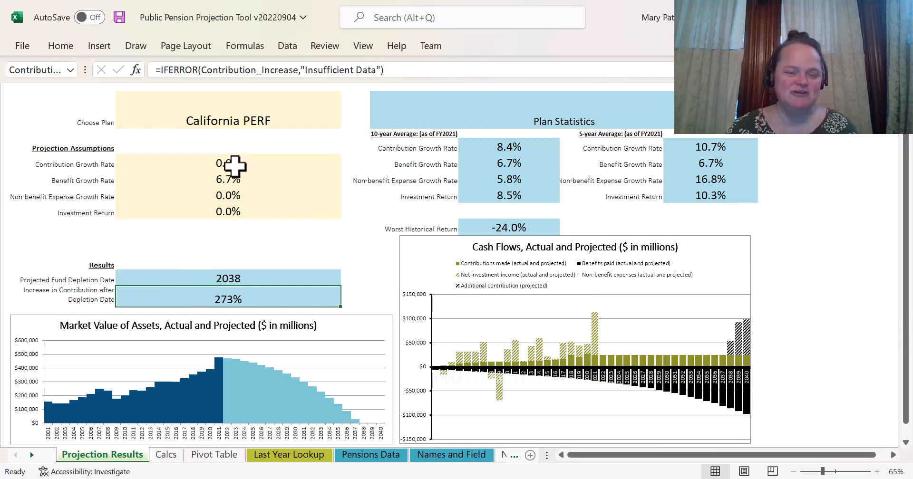
Step: Test the Investment Return assumption for California PERF at 8%, followed by 7%
{"action": "left_click", "coordinate": [235, 212]}
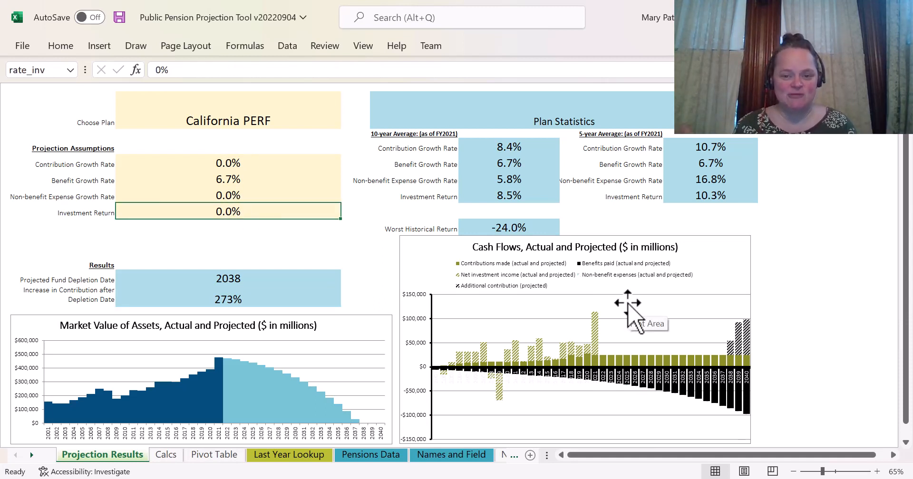
{"action": "type", "text": "8"}
{"action": "key", "text": "Return"}
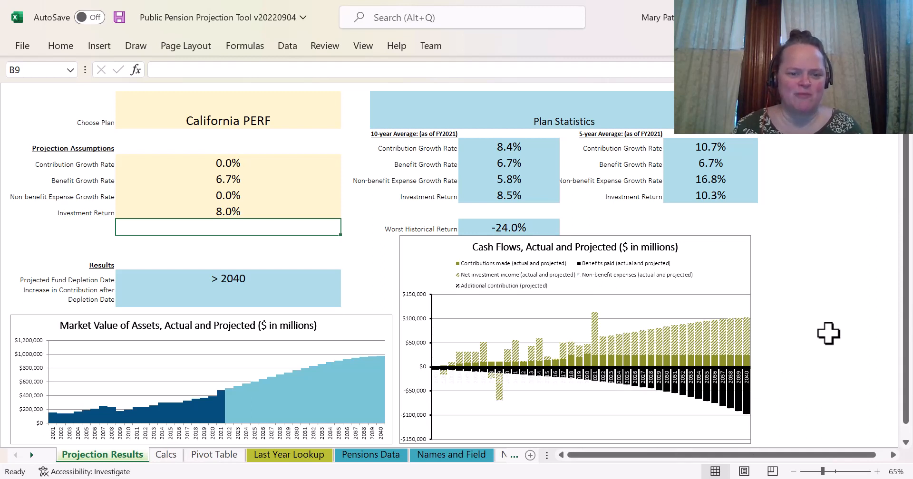
{"action": "left_click", "coordinate": [190, 183]}
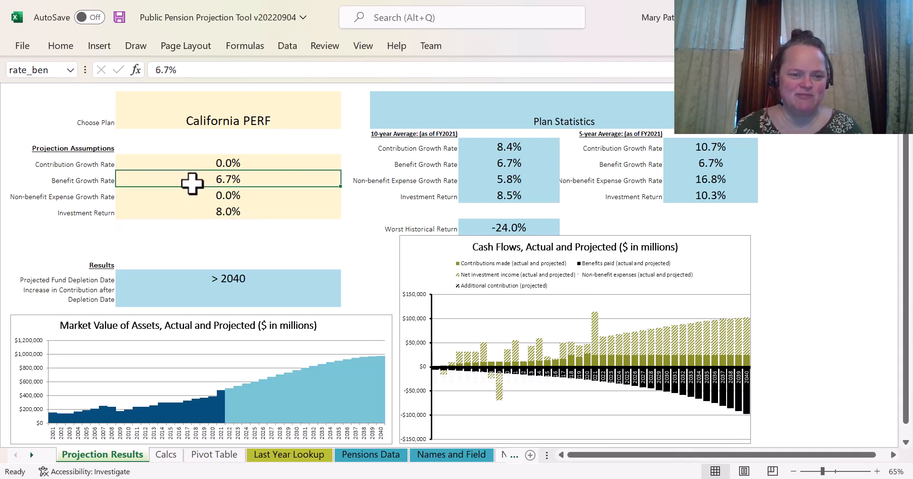
{"action": "left_click", "coordinate": [218, 212]}
{"action": "mouse_move", "coordinate": [678, 398]}
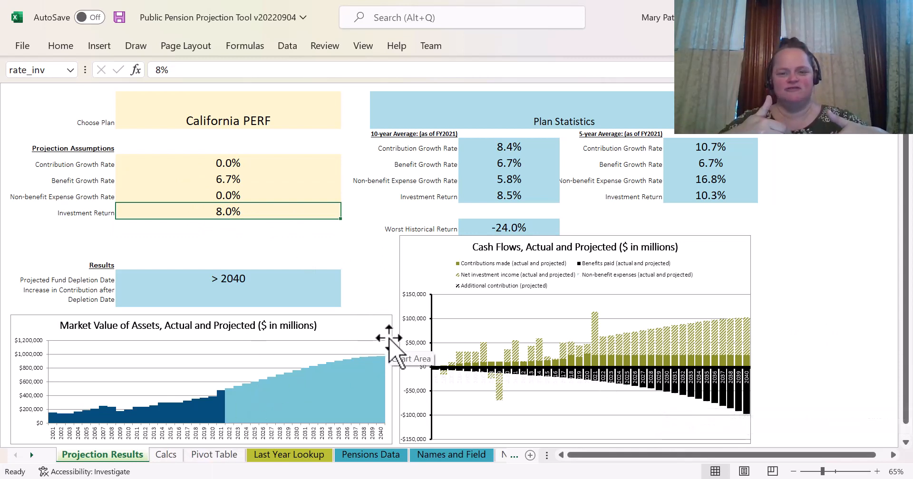
{"action": "type", "text": "7"}
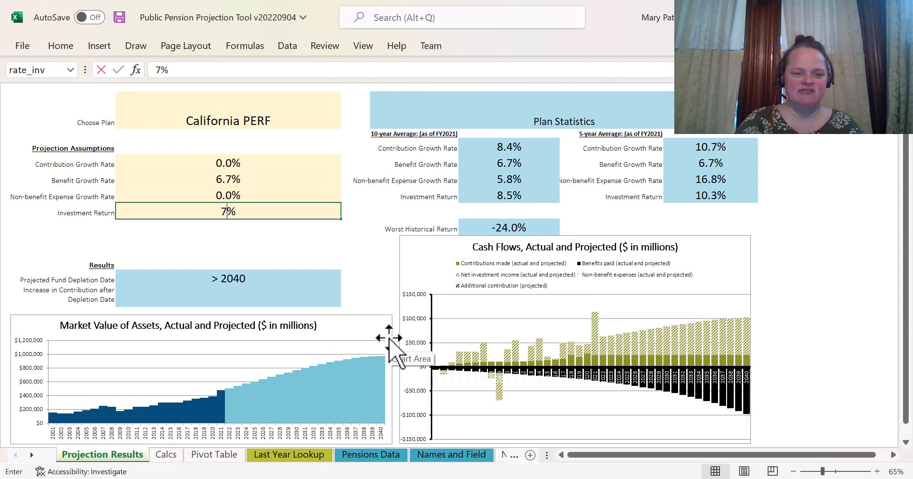
{"action": "key", "text": "Return"}
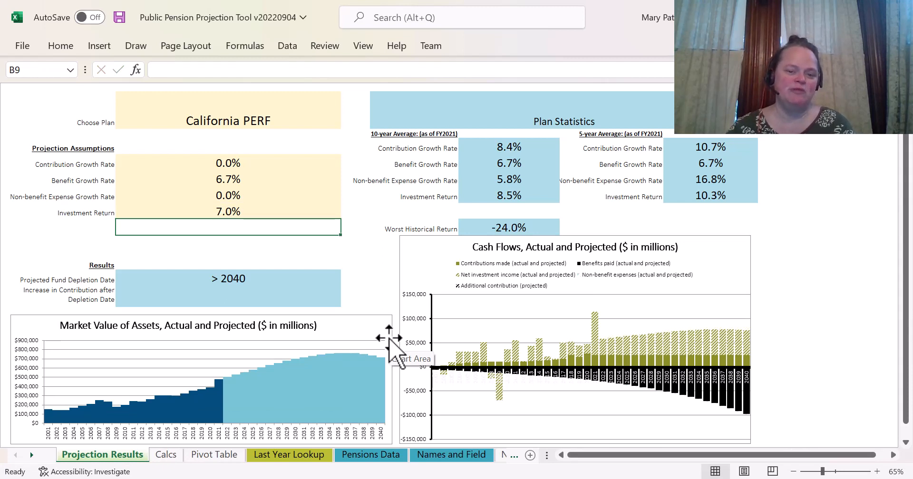
{"action": "mouse_move", "coordinate": [352, 397]}
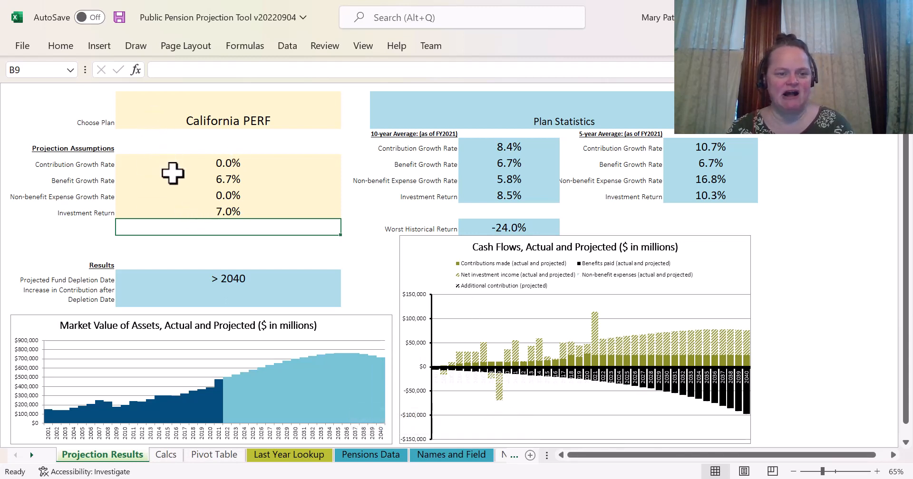
Step: Lower the Investment Return assumption to 6% and to 5%
{"action": "left_click", "coordinate": [185, 206]}
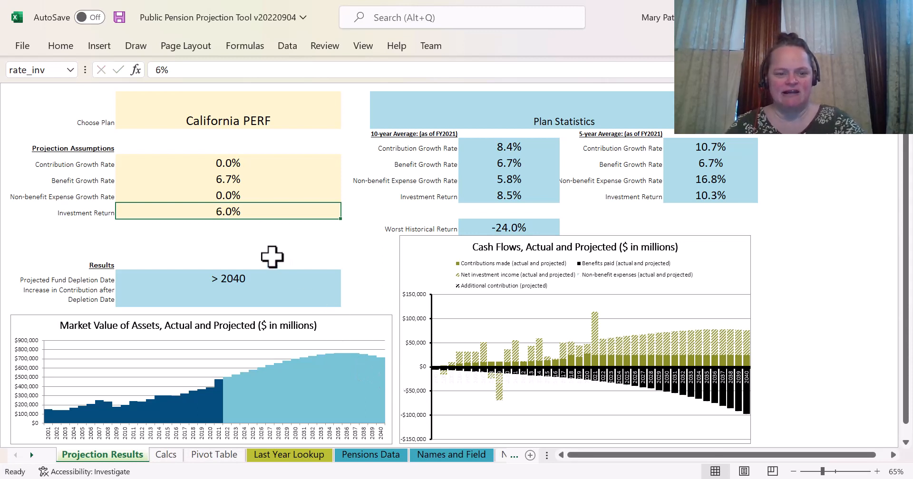
{"action": "key", "text": "Return"}
{"action": "key", "text": "Up"}
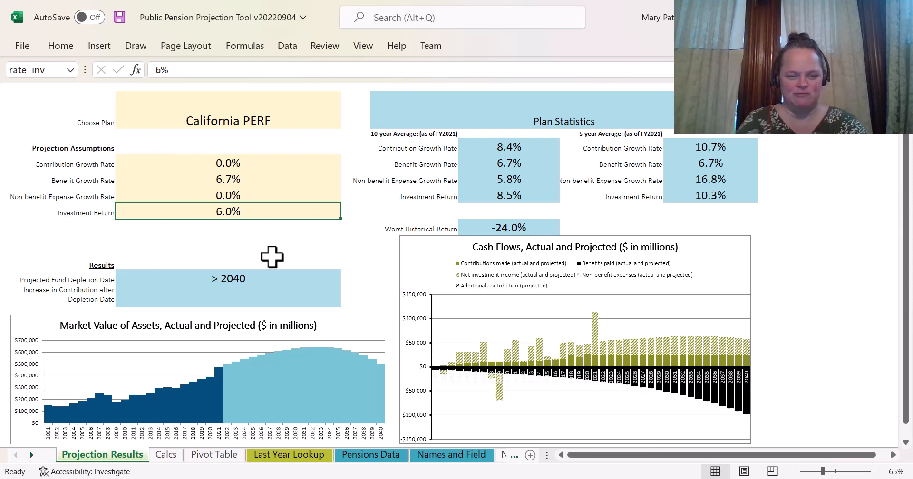
{"action": "type", "text": "5"}
{"action": "key", "text": "Return"}
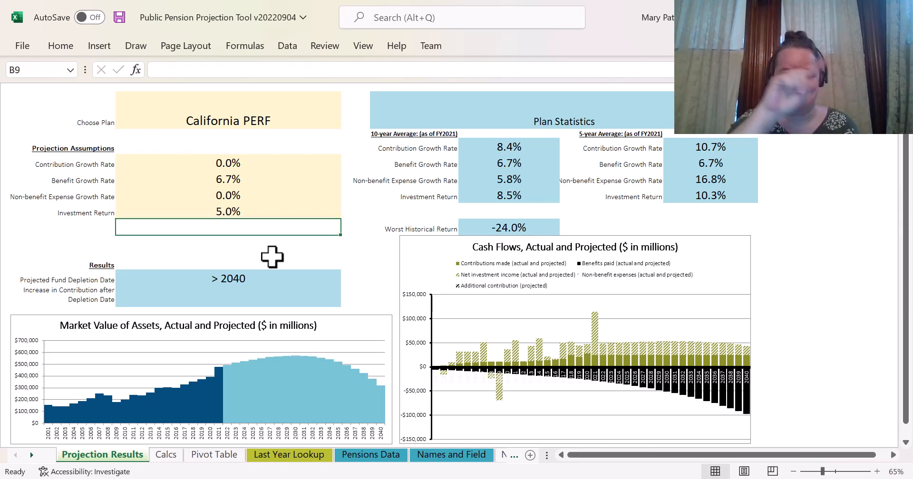
Step: Lower the Investment Return assumption to 4% and to 3%
{"action": "key", "text": "Up"}
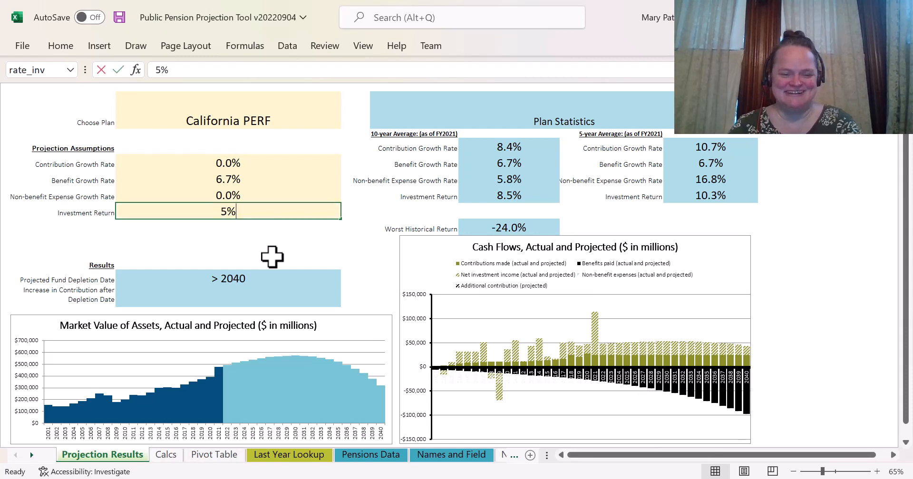
{"action": "key", "text": "BackSpace"}
{"action": "key", "text": "BackSpace"}
{"action": "type", "text": "4%"}
{"action": "key", "text": "Return"}
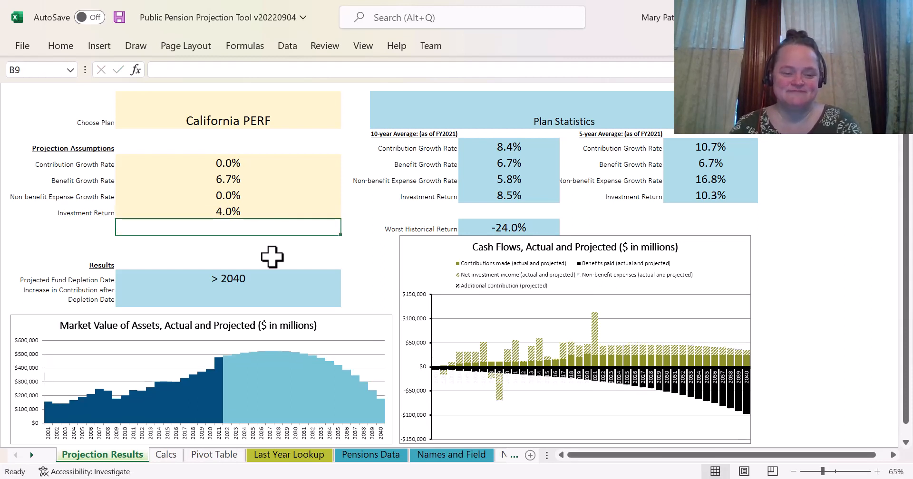
{"action": "key", "text": "Up"}
{"action": "type", "text": "3%"}
{"action": "key", "text": "Return"}
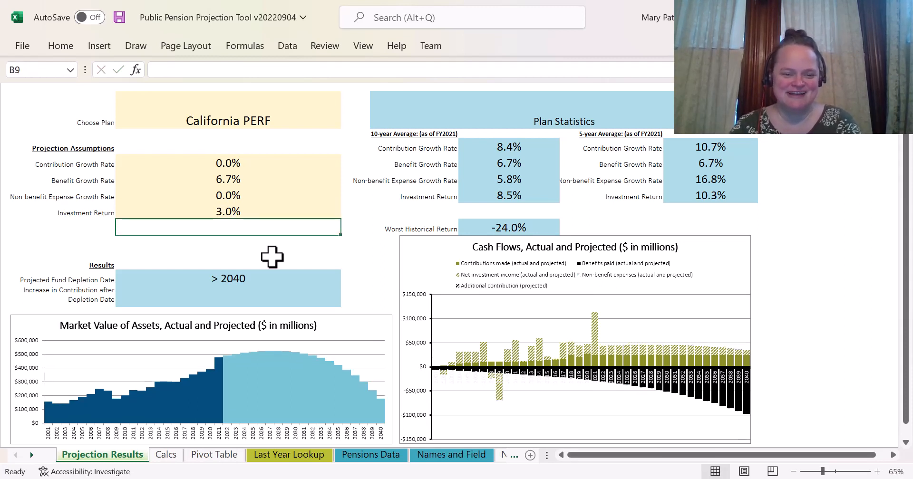
Step: Lower the Investment Return assumption in one-point stages to 2%, 1% and 0%
{"action": "key", "text": "Up"}
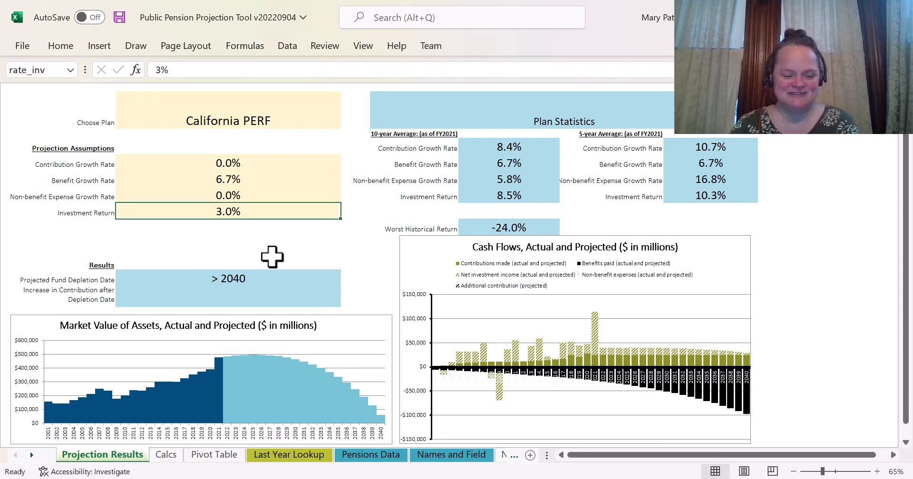
{"action": "type", "text": "2%"}
{"action": "key", "text": "Return"}
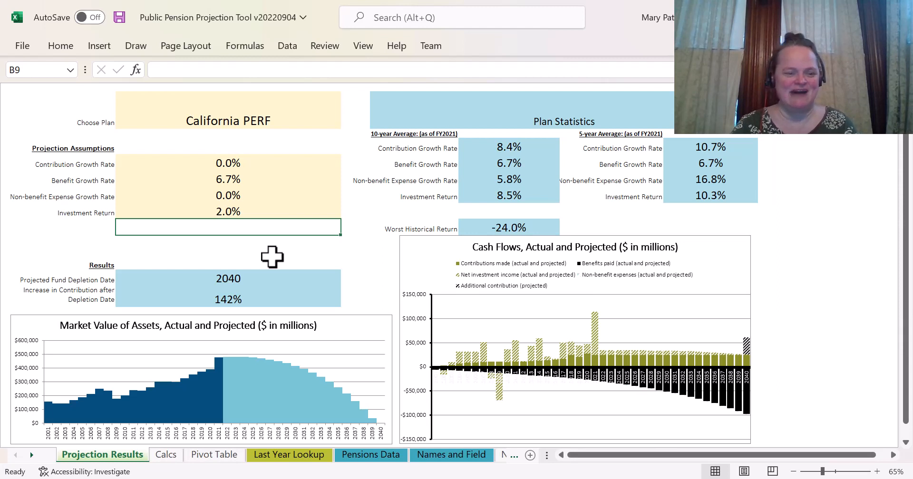
{"action": "key", "text": "Up"}
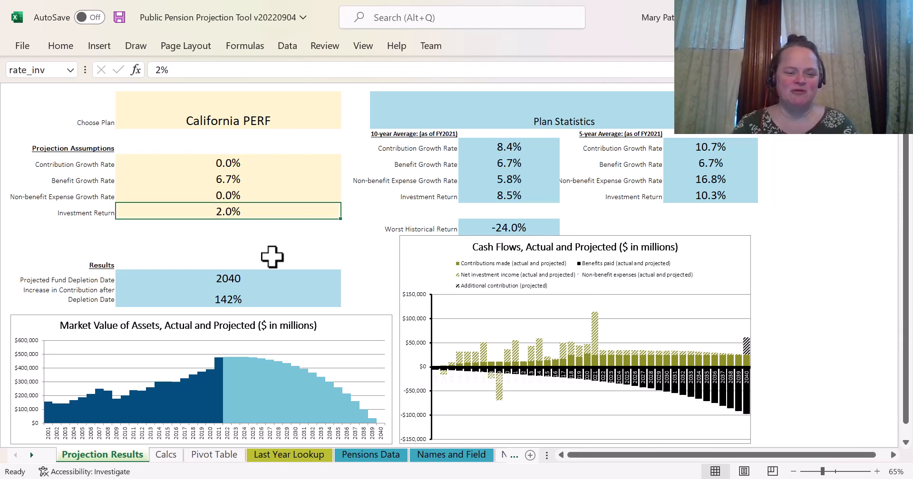
{"action": "type", "text": "1"}
{"action": "key", "text": "Return"}
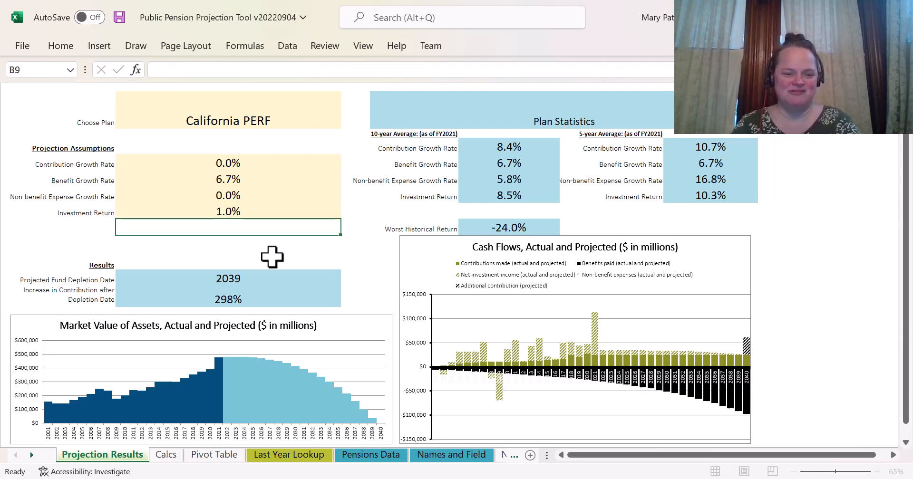
{"action": "key", "text": "Up"}
{"action": "type", "text": "0"}
{"action": "key", "text": "Return"}
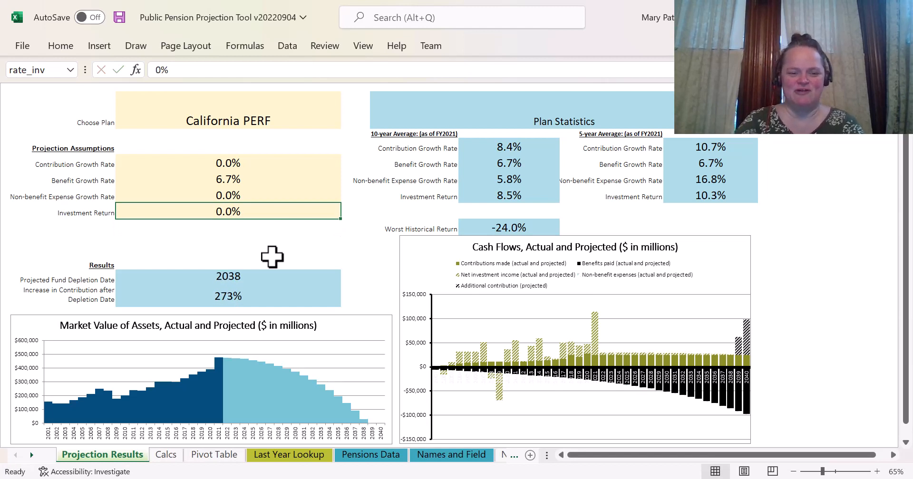
Step: Raise the Contribution Growth Rate assumption to 2% and to 3%
{"action": "left_click", "coordinate": [253, 158]}
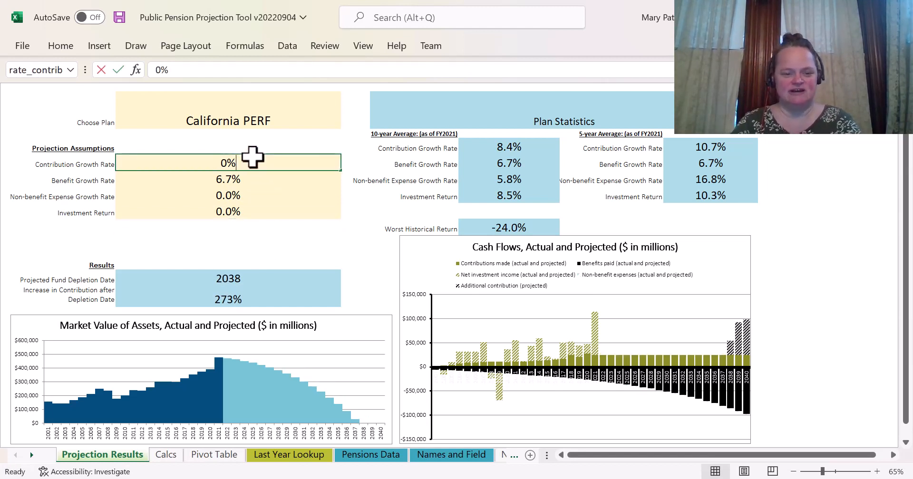
{"action": "key", "text": "BackSpace"}
{"action": "key", "text": "BackSpace"}
{"action": "type", "text": "2"}
{"action": "key", "text": "Return"}
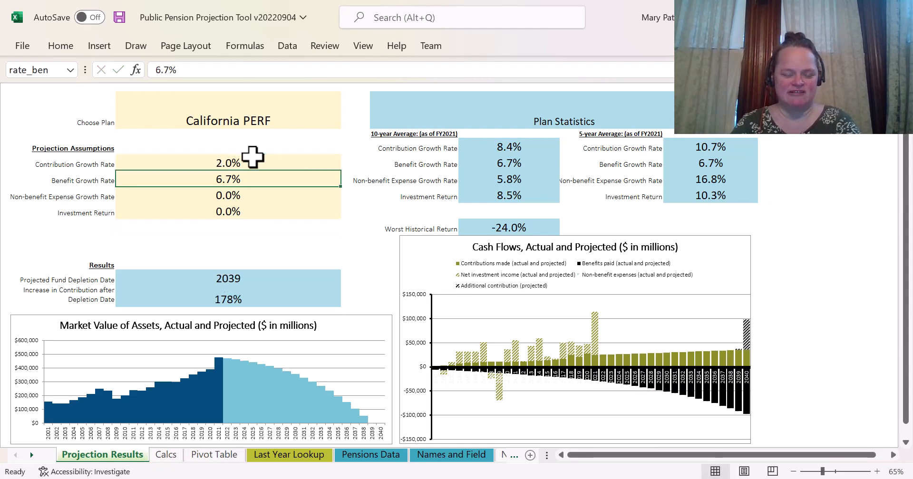
{"action": "left_click", "coordinate": [252, 158]}
{"action": "type", "text": "3"}
{"action": "key", "text": "Return"}
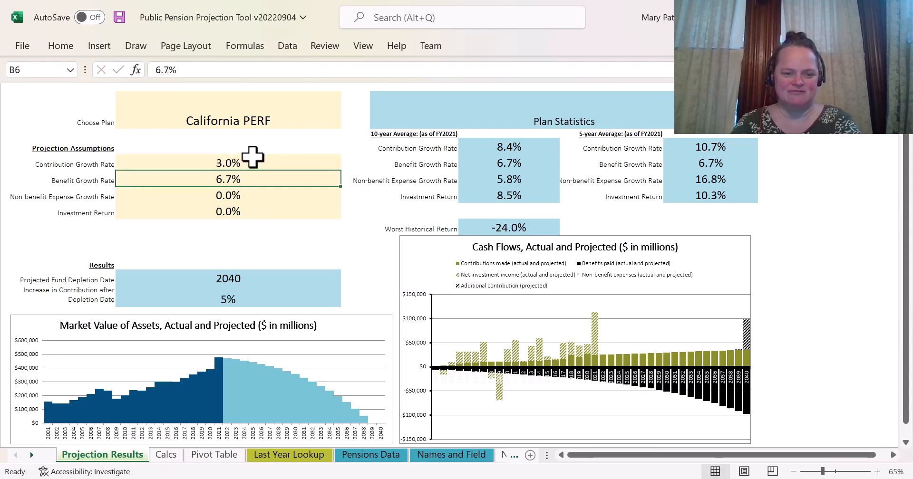
Step: Raise the Contribution Growth Rate assumption to 4% and to 5%
{"action": "left_click", "coordinate": [252, 158]}
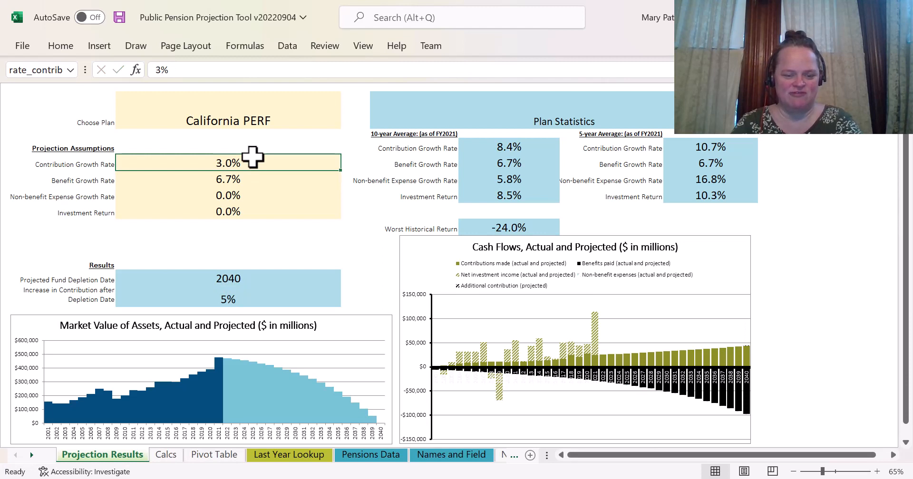
{"action": "type", "text": "4"}
{"action": "key", "text": "Return"}
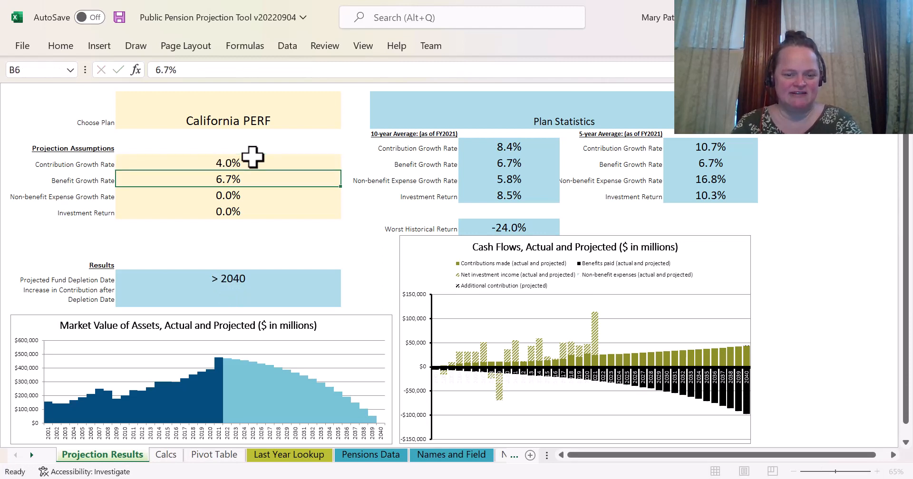
{"action": "left_click", "coordinate": [252, 159]}
{"action": "type", "text": "5"}
{"action": "key", "text": "Return"}
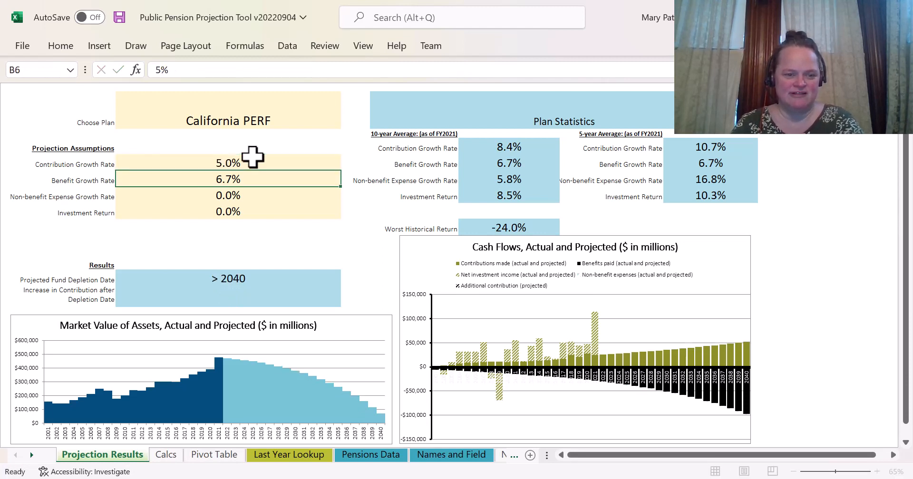
Step: Raise the Contribution Growth Rate assumption to 6% and to 7%
{"action": "left_click", "coordinate": [253, 158]}
{"action": "type", "text": "6"}
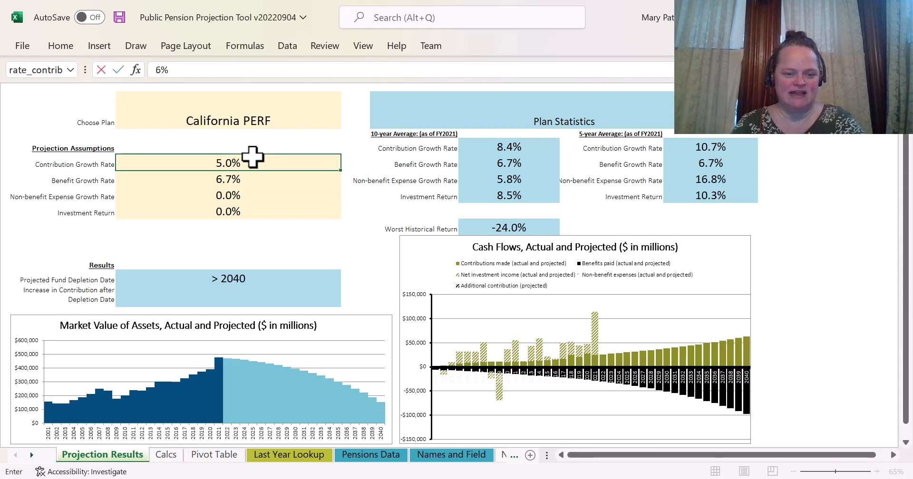
{"action": "key", "text": "Return"}
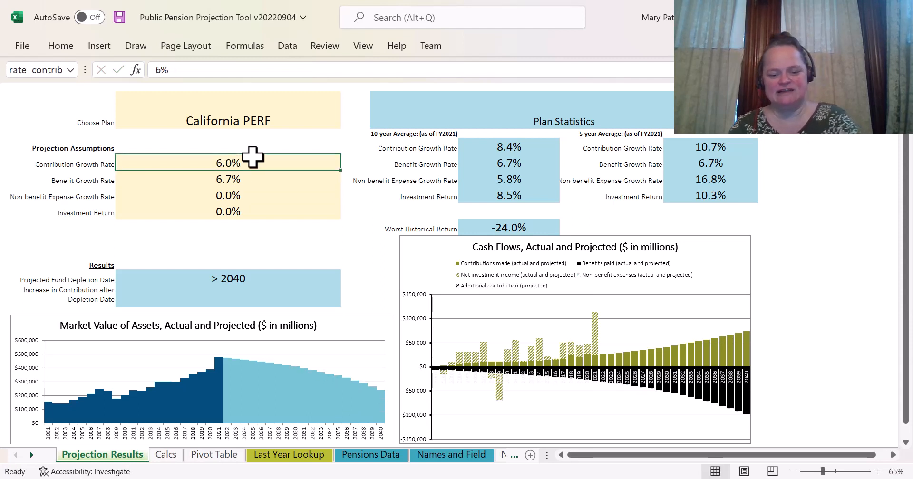
{"action": "type", "text": "7"}
{"action": "key", "text": "Return"}
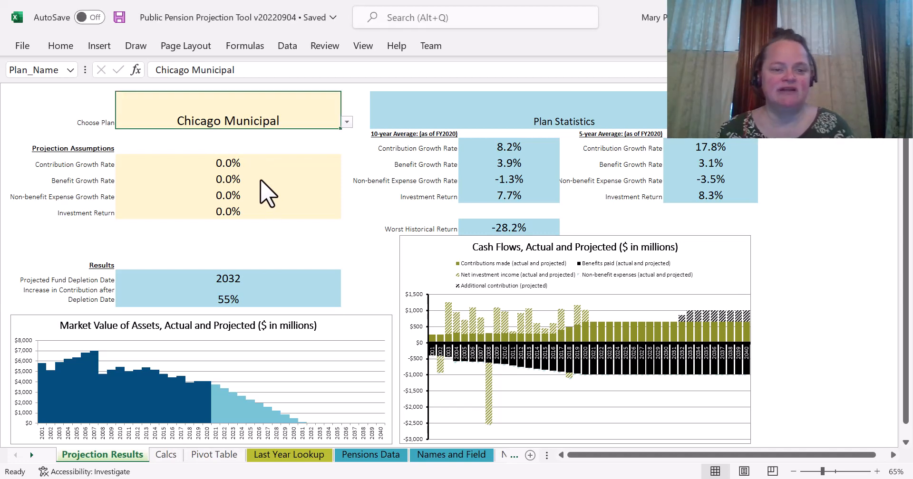
Step: Set the Benefit Growth Rate for the Chicago Municipal plan to 3%
{"action": "left_click", "coordinate": [260, 179]}
{"action": "type", "text": "3"}
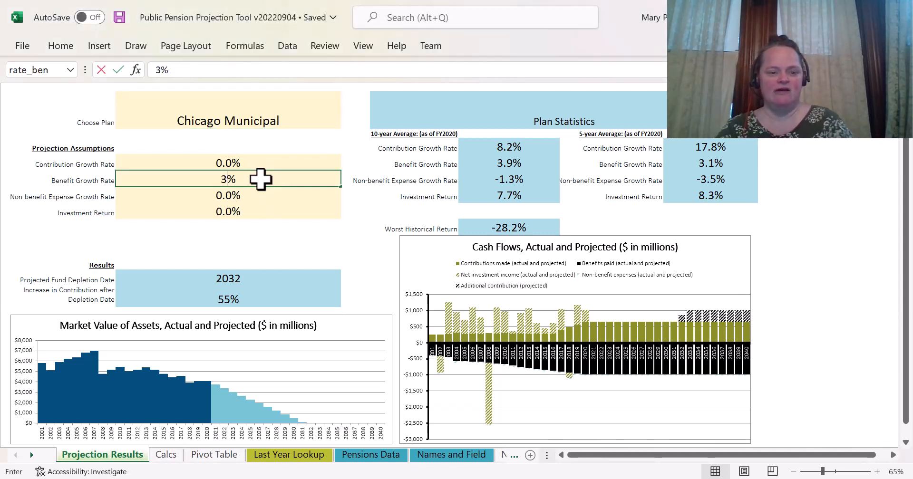
{"action": "key", "text": "Return"}
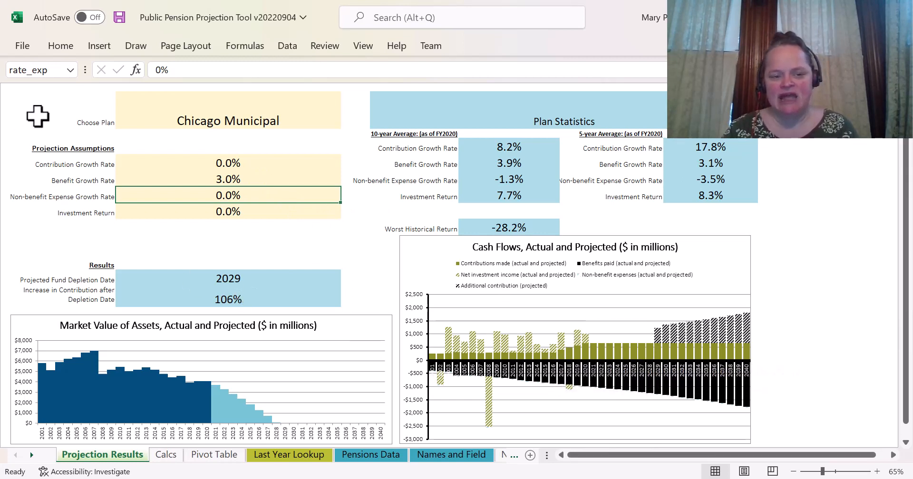
Step: Set the Contribution Growth Rate for the Chicago Municipal plan to 8%
{"action": "left_click", "coordinate": [278, 162]}
{"action": "mouse_move", "coordinate": [492, 415]}
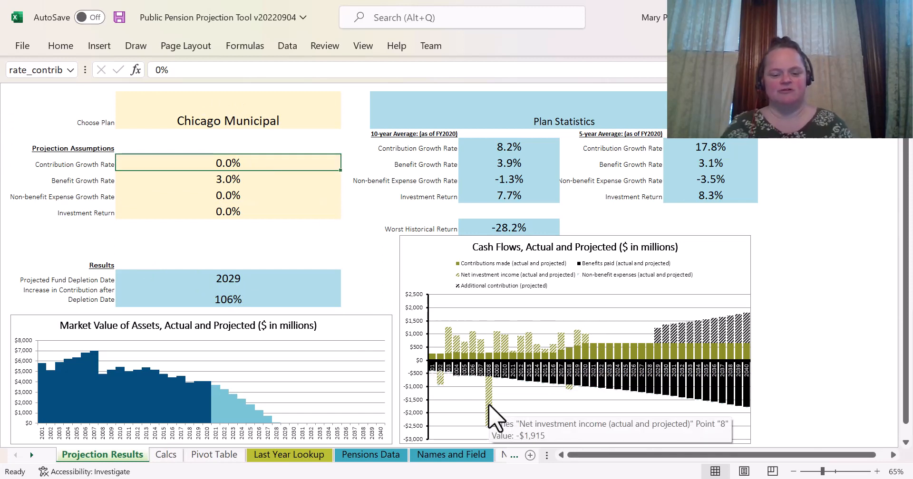
{"action": "type", "text": "8"}
{"action": "key", "text": "Return"}
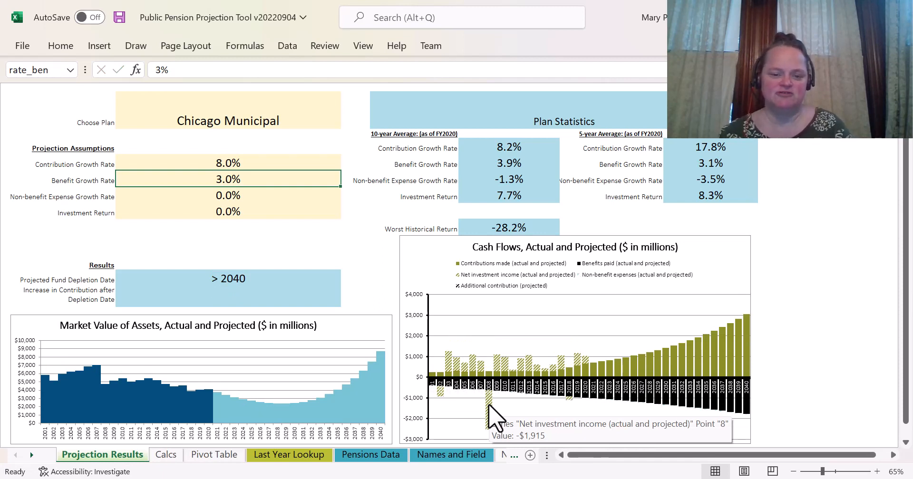
{"action": "mouse_move", "coordinate": [559, 372]}
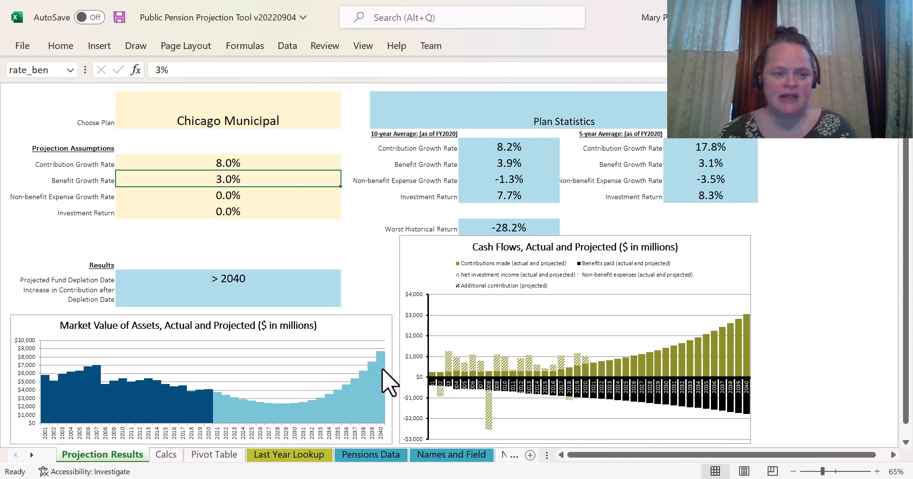
Step: Test a worse Chicago Municipal scenario with a Contribution Growth Rate of -1% and a Benefit Growth Rate of 6%
{"action": "key", "text": "Up"}
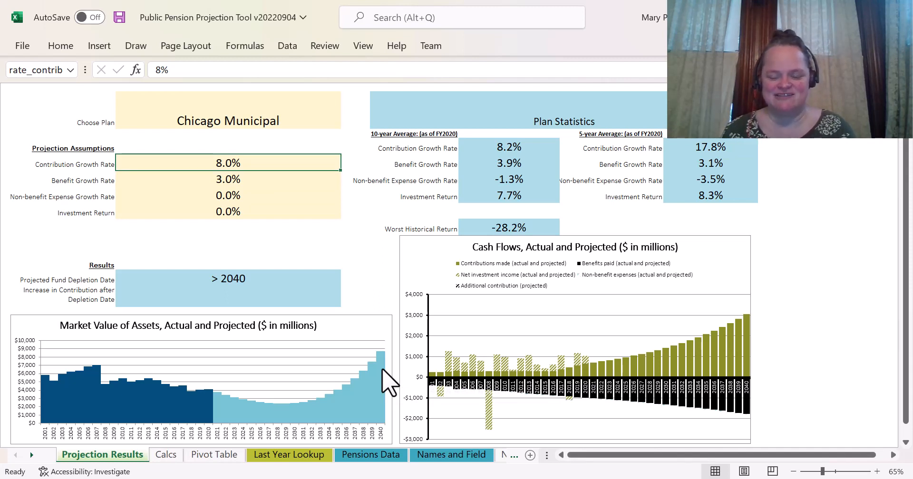
{"action": "type", "text": "-1%"}
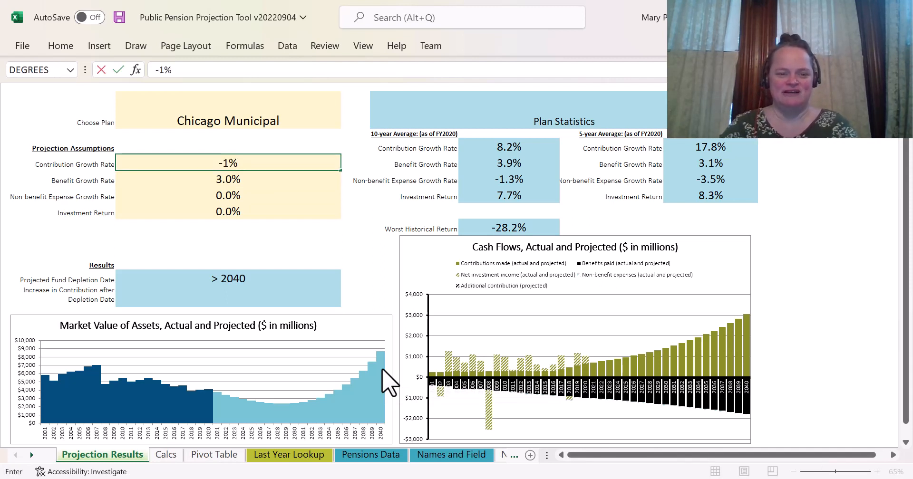
{"action": "key", "text": "Return"}
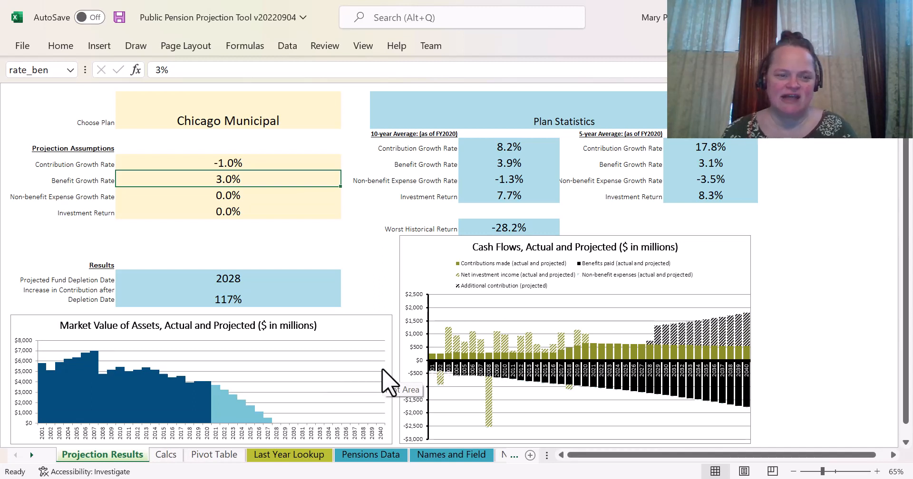
{"action": "type", "text": "6"}
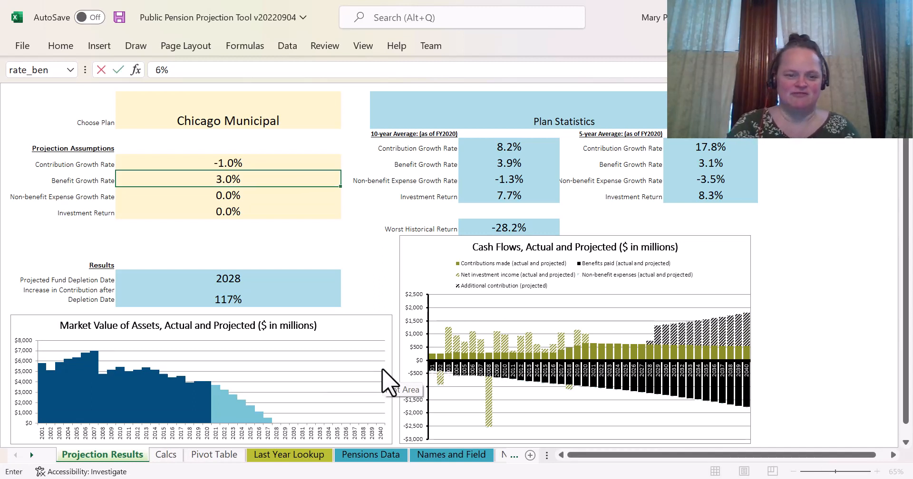
{"action": "key", "text": "Return"}
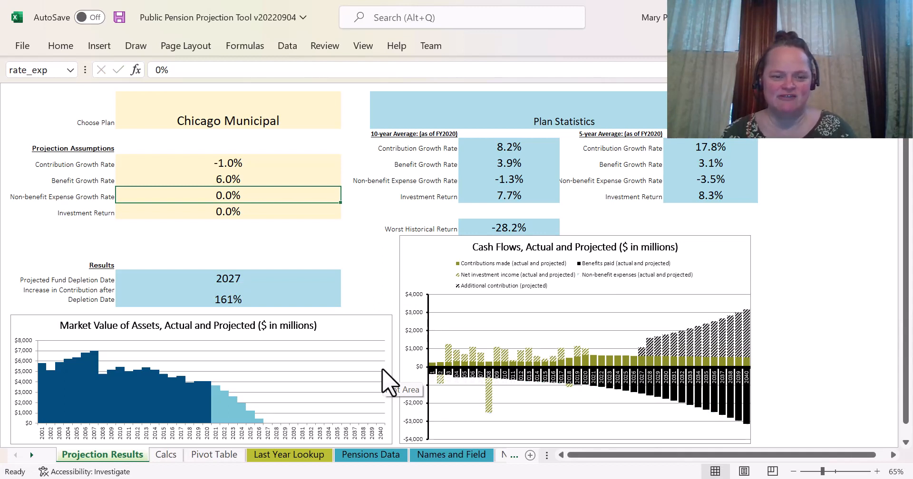
Step: Set Chicago Municipal's Contribution Growth Rate to 5% and its Benefit Growth Rate to 4%
{"action": "key", "text": "Up"}
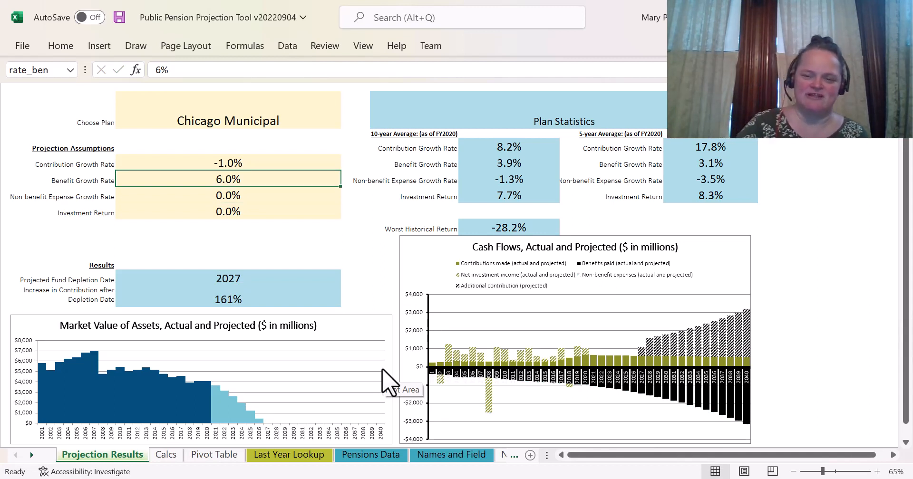
{"action": "key", "text": "Up"}
{"action": "type", "text": "5"}
{"action": "key", "text": "Return"}
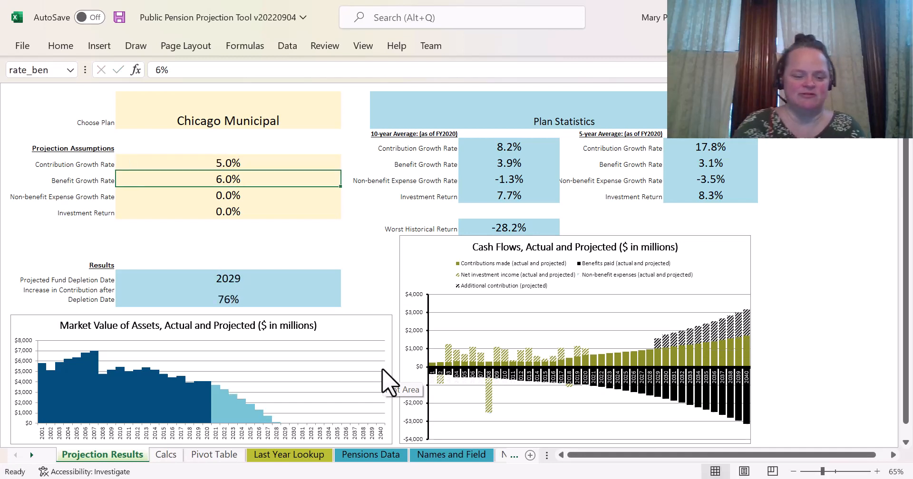
{"action": "type", "text": "4"}
{"action": "key", "text": "Return"}
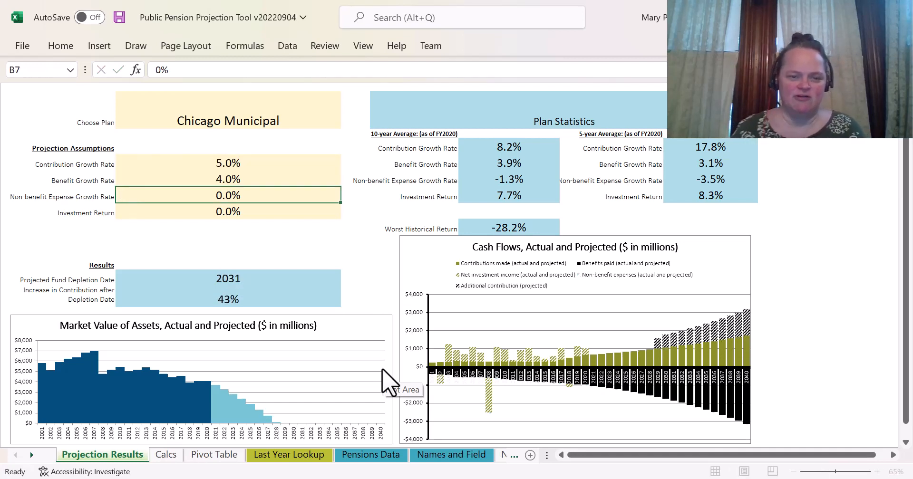
Step: Set the Investment Return assumption for Chicago Municipal to 7%, leaving the expense growth rate as it is
{"action": "key", "text": "Return"}
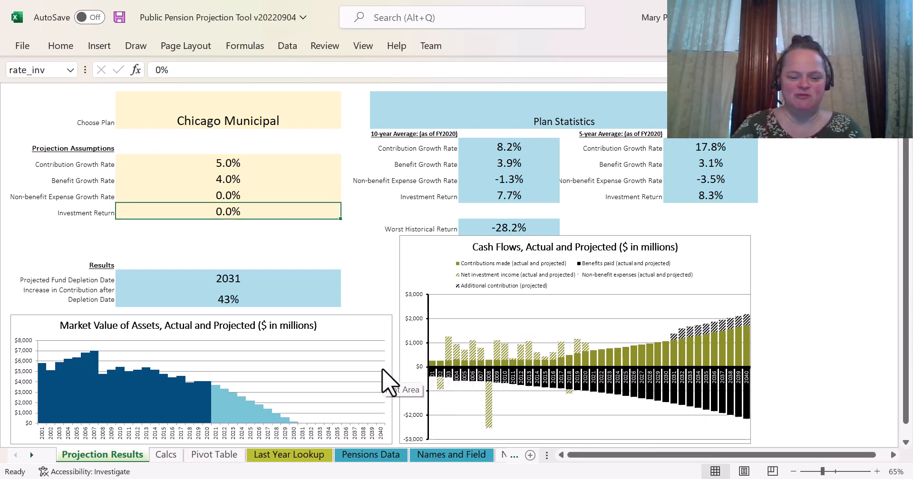
{"action": "type", "text": "7"}
{"action": "key", "text": "Return"}
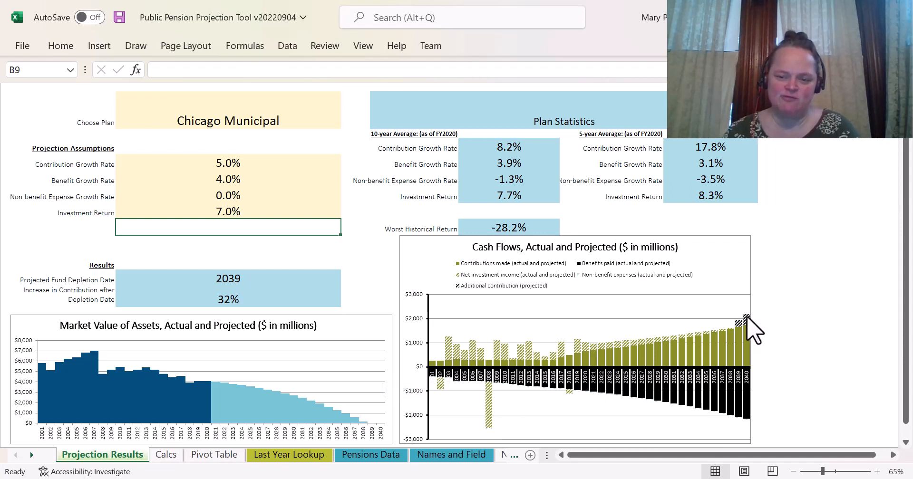
{"action": "mouse_move", "coordinate": [745, 325]}
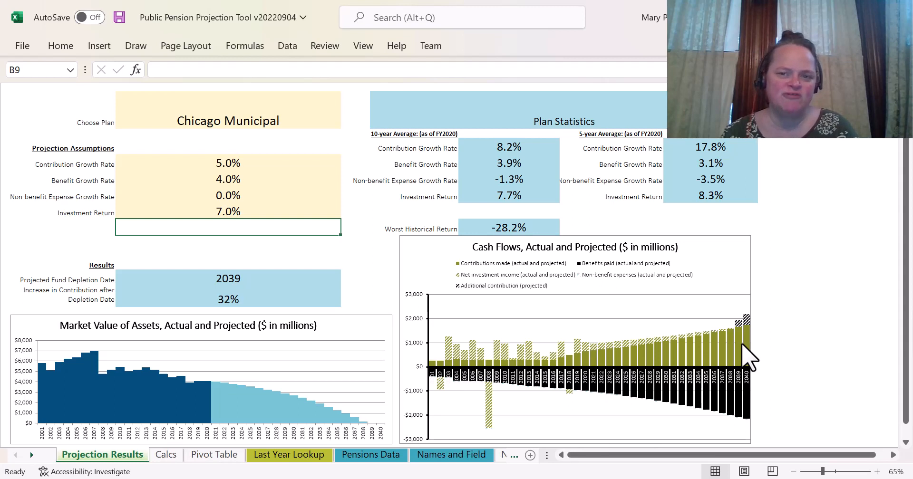
{"action": "mouse_move", "coordinate": [748, 403]}
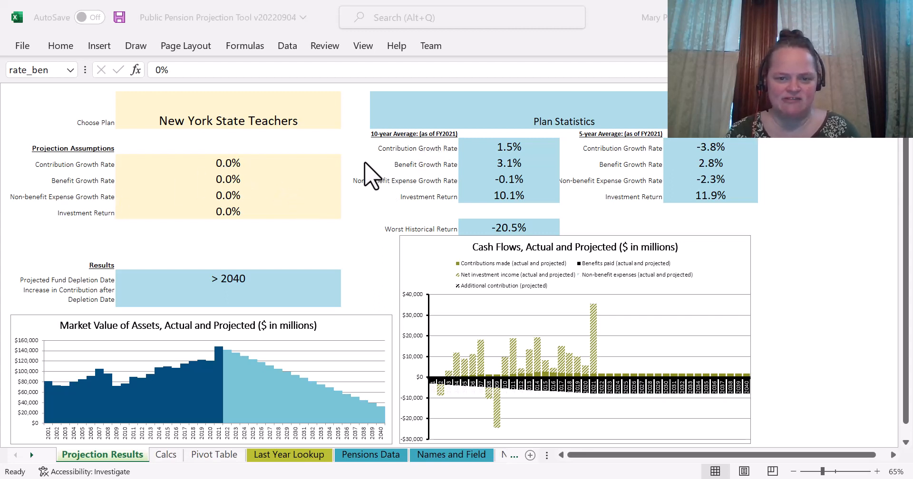
Step: Set the Benefit Growth Rate to 3% and the Investment Return to 7% for the New York State Teachers plan
{"action": "left_click", "coordinate": [269, 182]}
{"action": "type", "text": "3"}
{"action": "key", "text": "Return"}
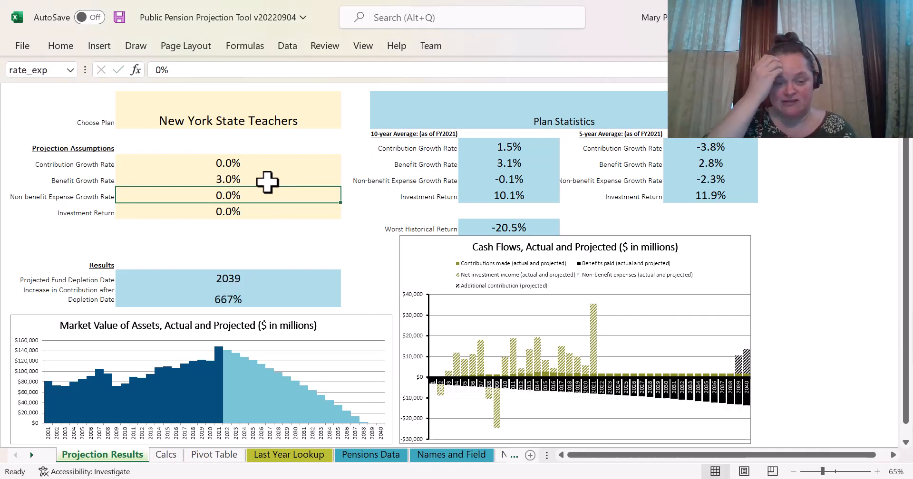
{"action": "key", "text": "Return"}
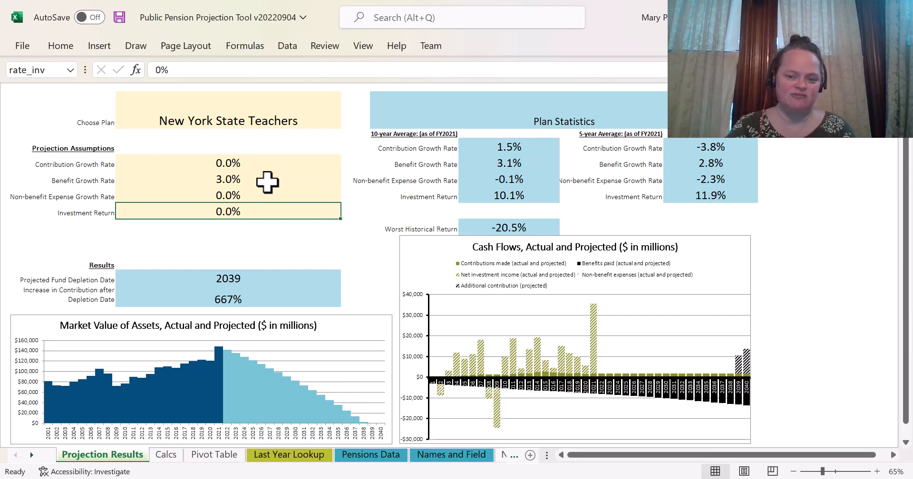
{"action": "type", "text": "7"}
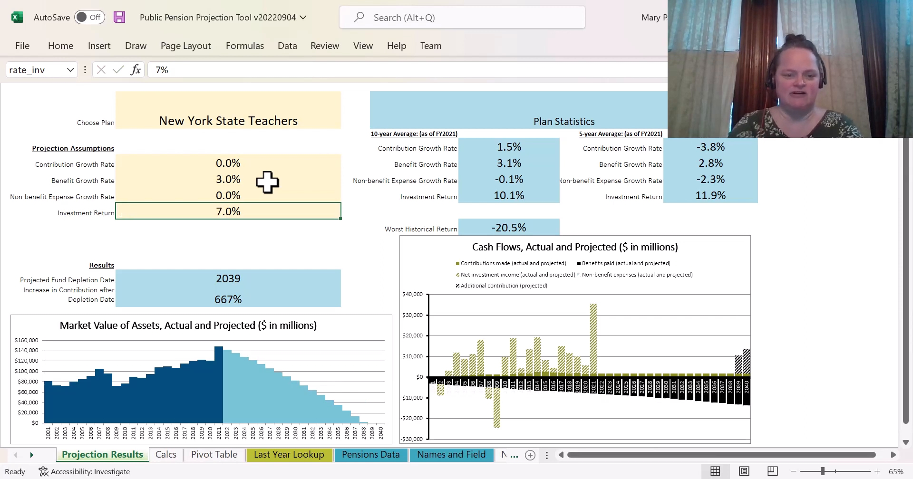
{"action": "key", "text": "Return"}
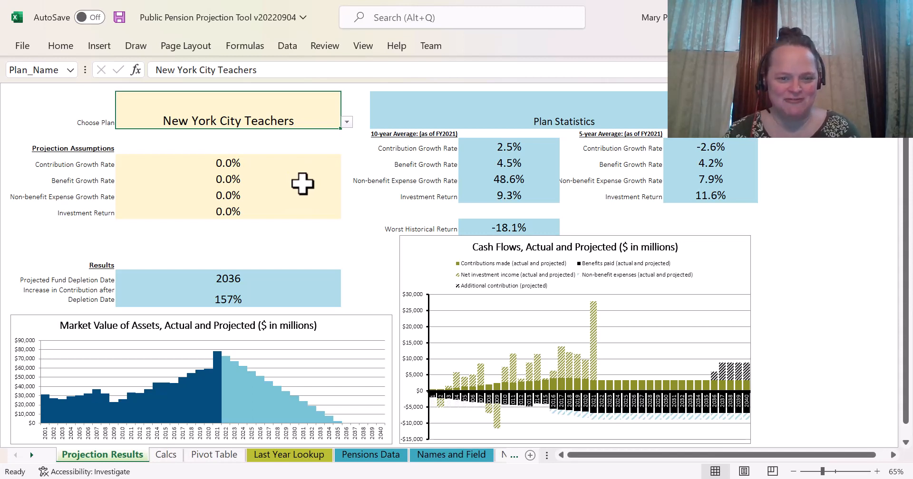
Step: Set the Benefit Growth Rate to 4% and the Investment Return to 7% for the New York City Teachers plan
{"action": "left_click", "coordinate": [258, 175]}
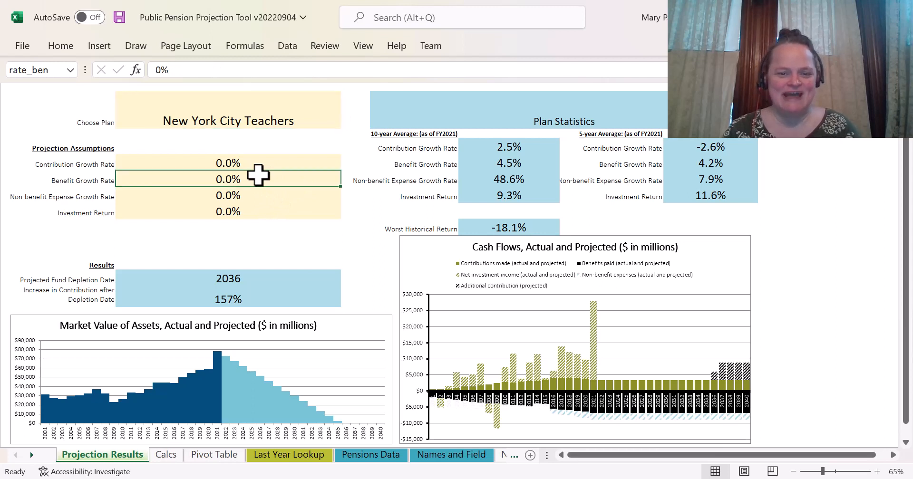
{"action": "type", "text": "4"}
{"action": "key", "text": "Return"}
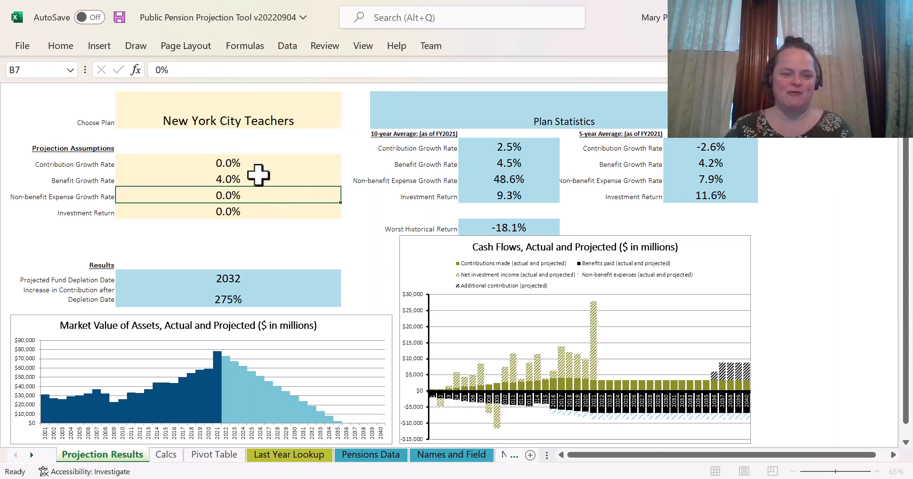
{"action": "key", "text": "Return"}
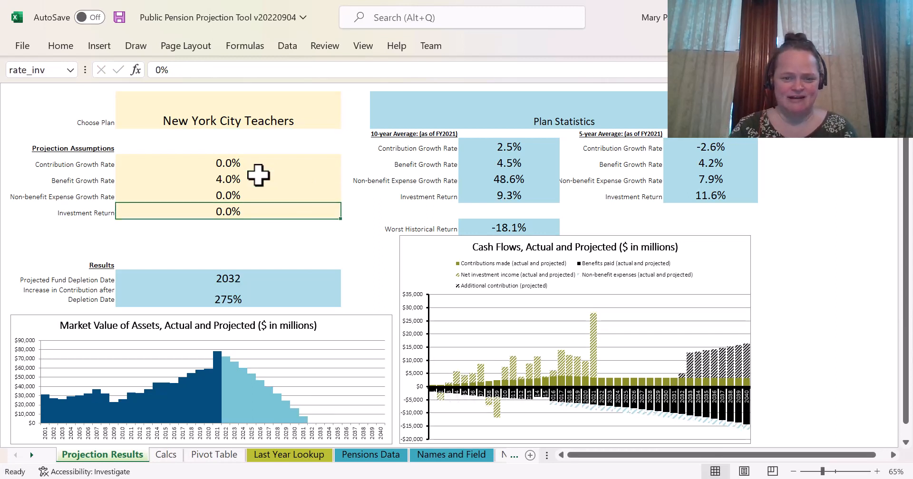
{"action": "type", "text": "7"}
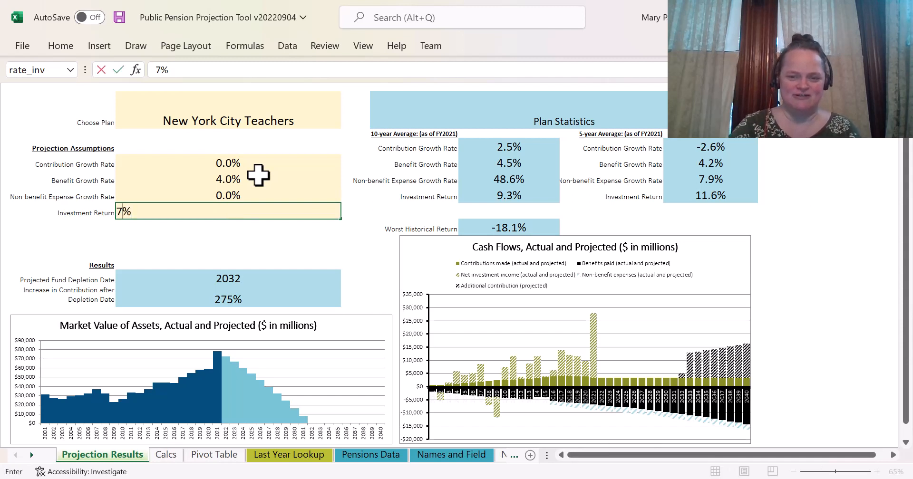
{"action": "key", "text": "Return"}
Step: Set the Contribution Growth Rate for the New York City Teachers plan to 3%
{"action": "key", "text": "Up"}
{"action": "key", "text": "Up"}
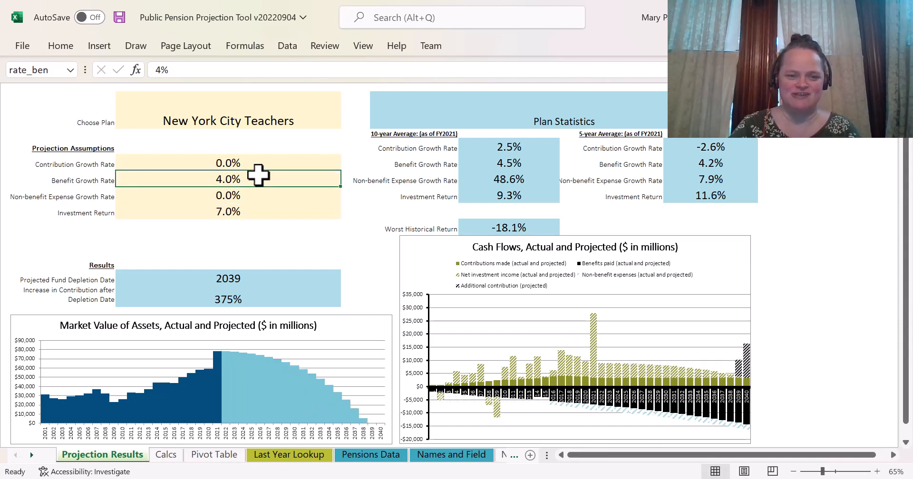
{"action": "key", "text": "Up"}
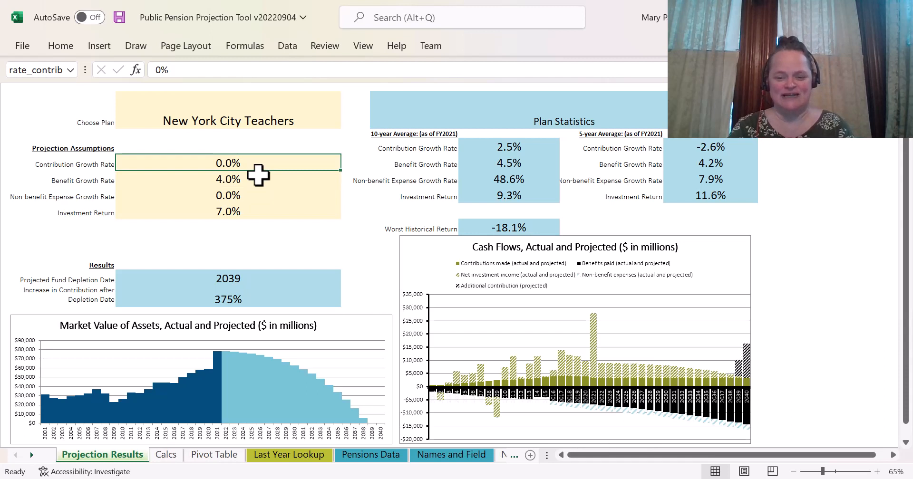
{"action": "type", "text": "3"}
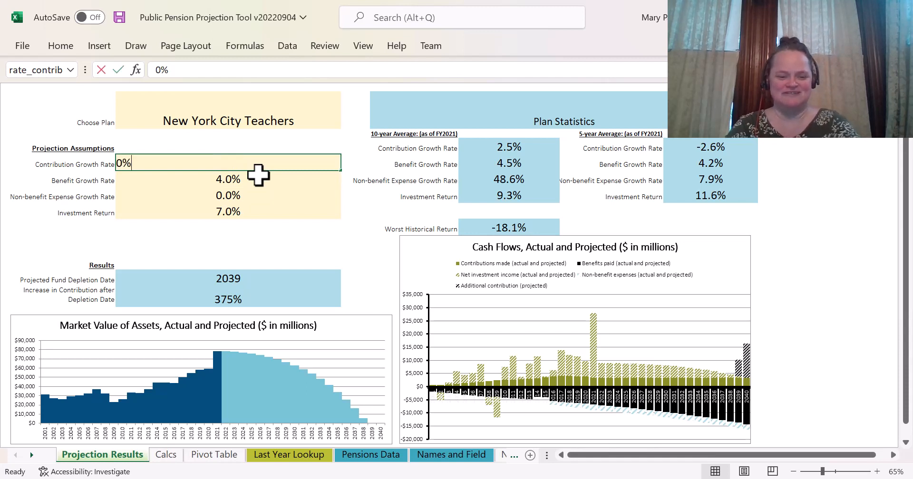
{"action": "key", "text": "Return"}
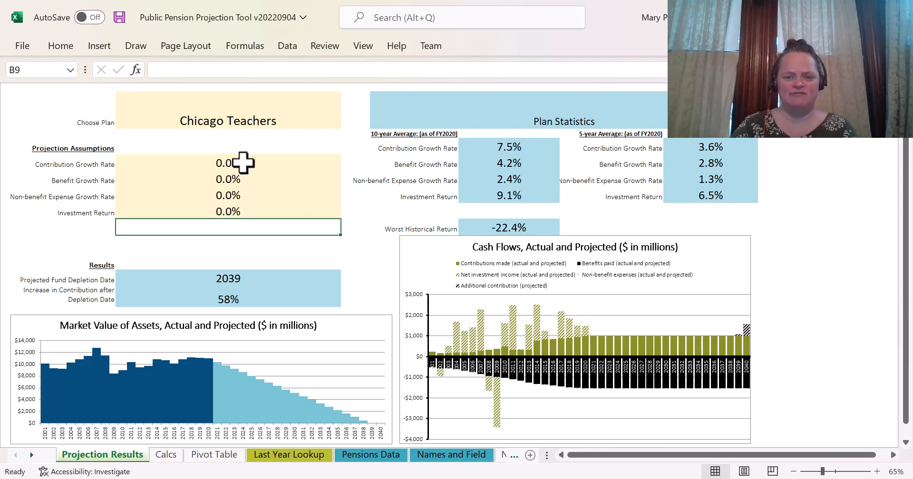
Step: Set the Benefit Growth Rate to 3.5% and the Investment Return to 7% for the Chicago Teachers plan
{"action": "key", "text": "Up"}
{"action": "key", "text": "Up"}
{"action": "key", "text": "Up"}
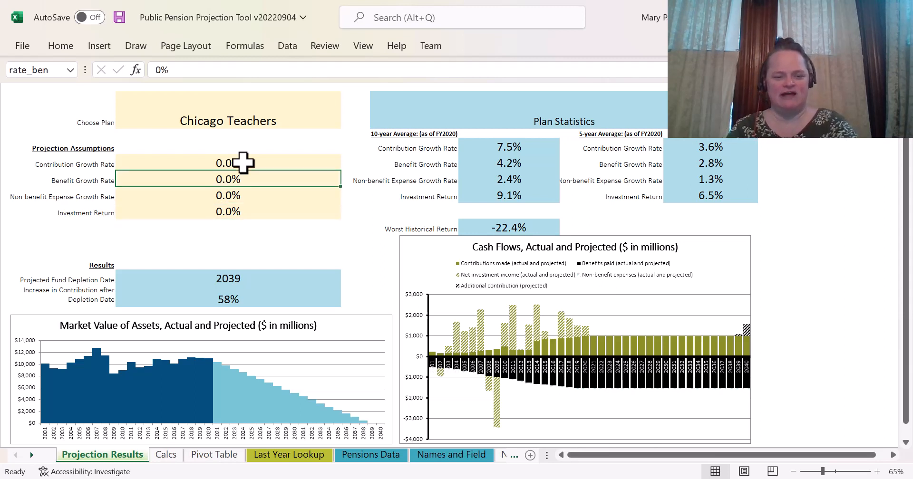
{"action": "type", "text": "3.5"}
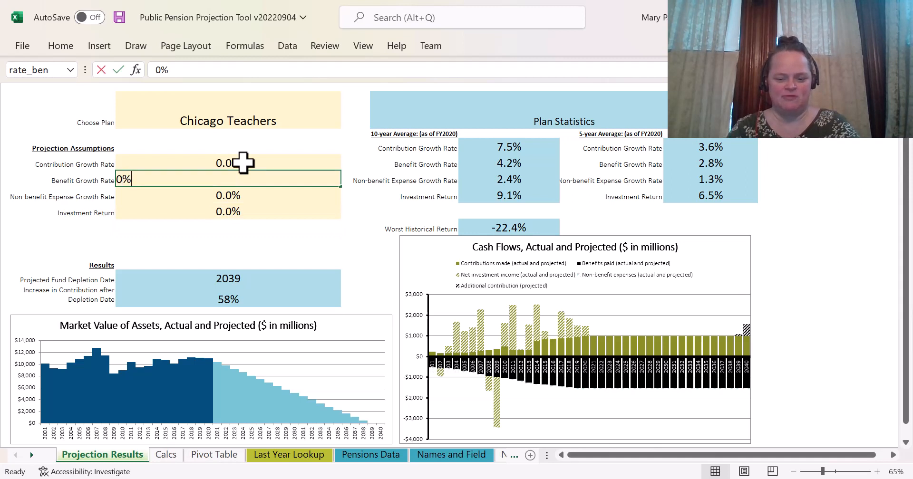
{"action": "key", "text": "ctrl+Return"}
{"action": "key", "text": "Up"}
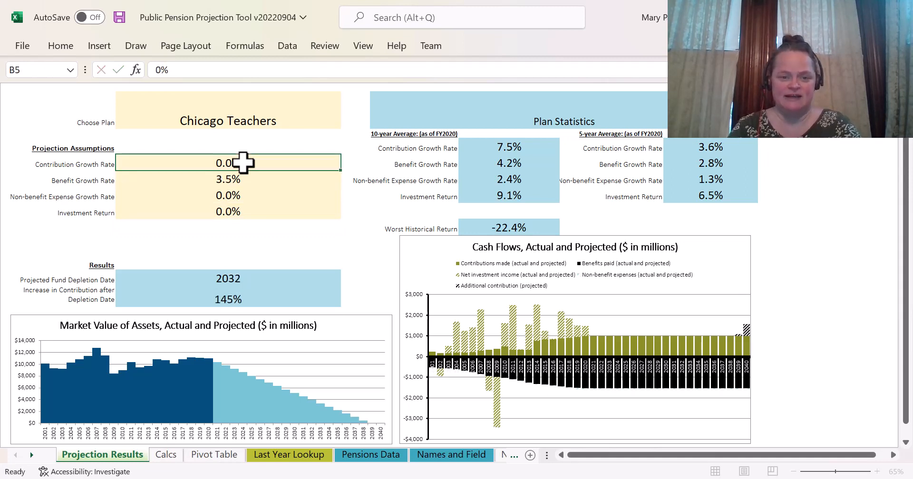
{"action": "key", "text": "Down"}
{"action": "key", "text": "Down"}
{"action": "key", "text": "Down"}
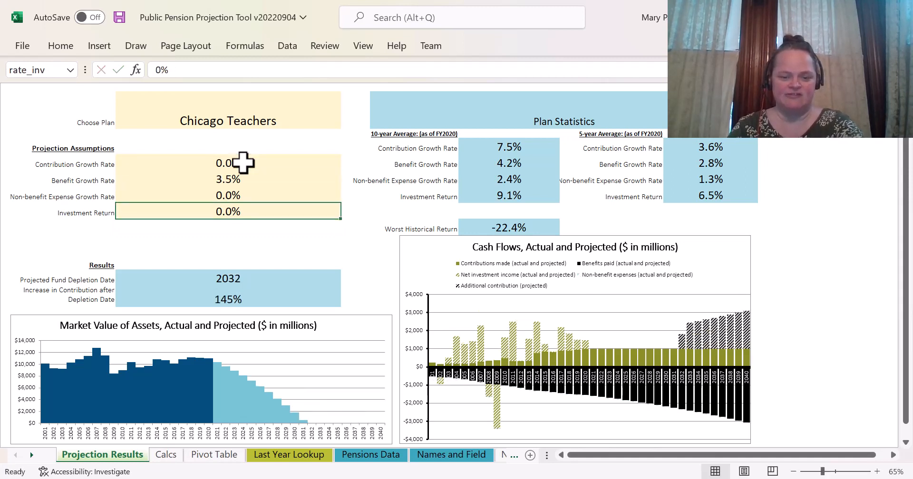
{"action": "type", "text": "7"}
{"action": "key", "text": "ctrl+Return"}
Step: Set the Contribution Growth Rate for the Chicago Teachers plan to 0%
{"action": "key", "text": "Up"}
{"action": "key", "text": "Up"}
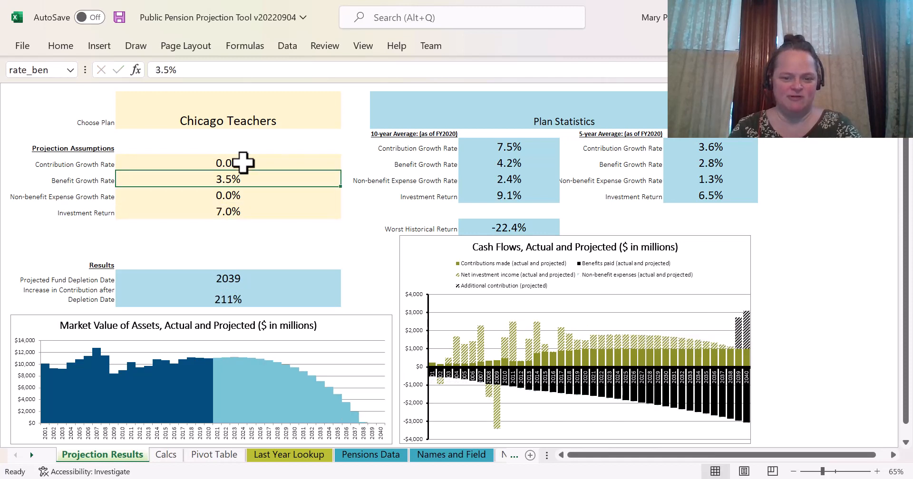
{"action": "key", "text": "Up"}
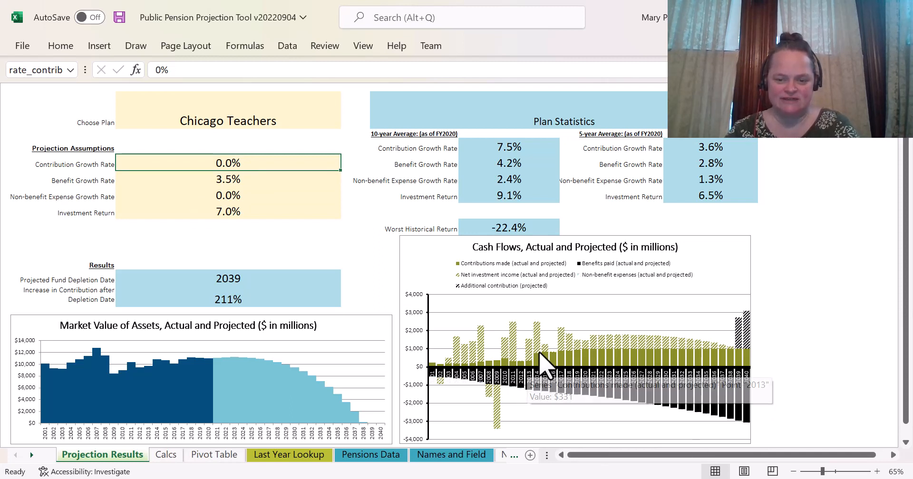
{"action": "mouse_move", "coordinate": [538, 357]}
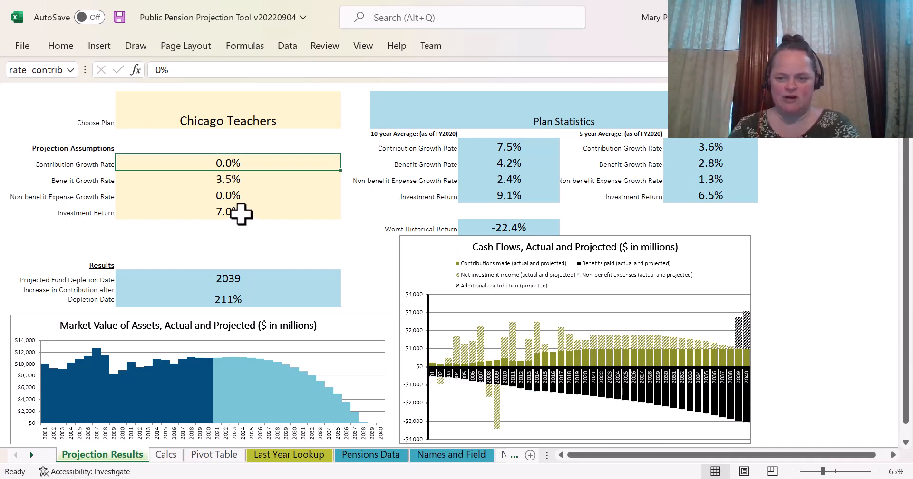
{"action": "type", "text": "4"}
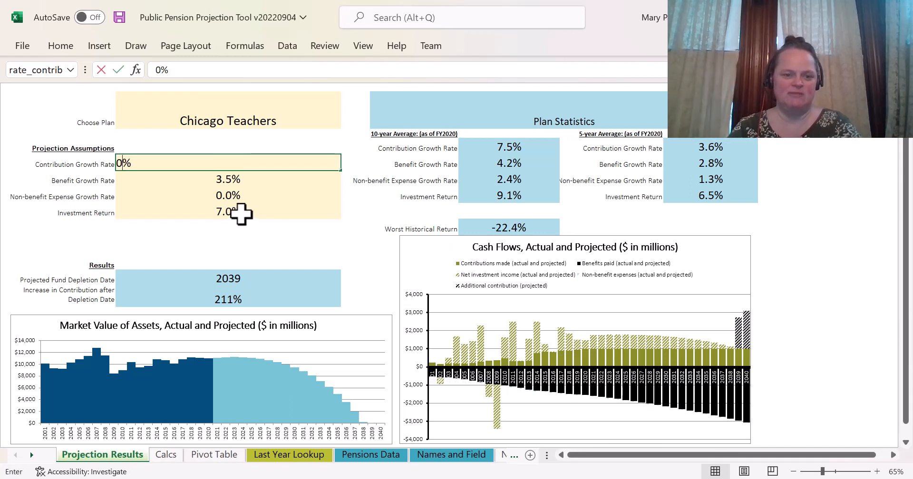
{"action": "key", "text": "Return"}
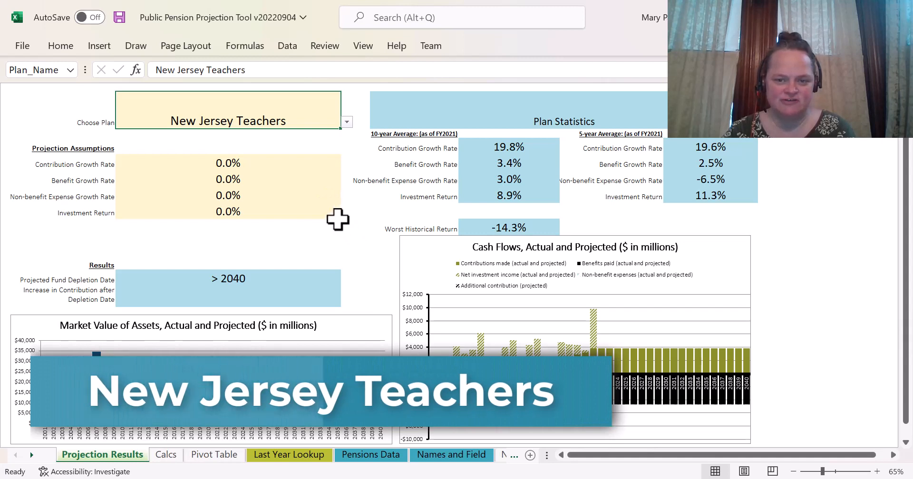
Step: Set the Benefit Growth Rate to 3% and the Investment Return to 7% for the New Jersey Teachers plan
{"action": "left_click", "coordinate": [231, 180]}
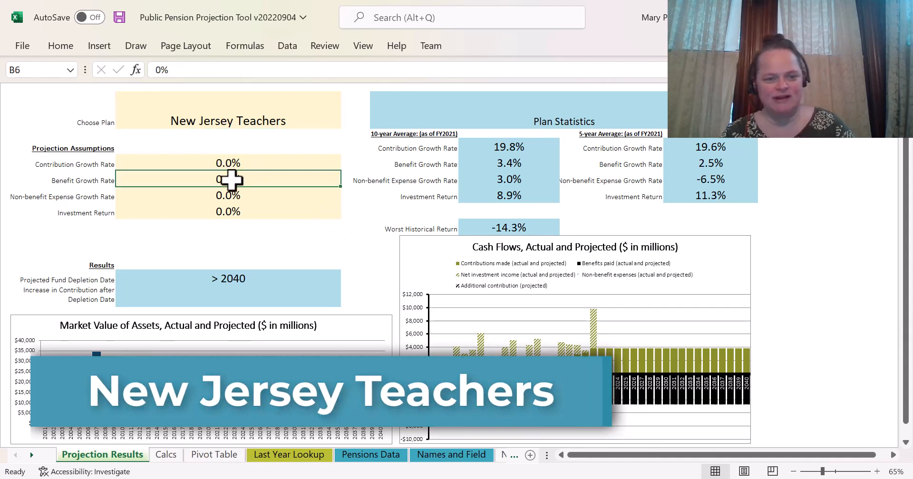
{"action": "type", "text": "3"}
{"action": "key", "text": "Return"}
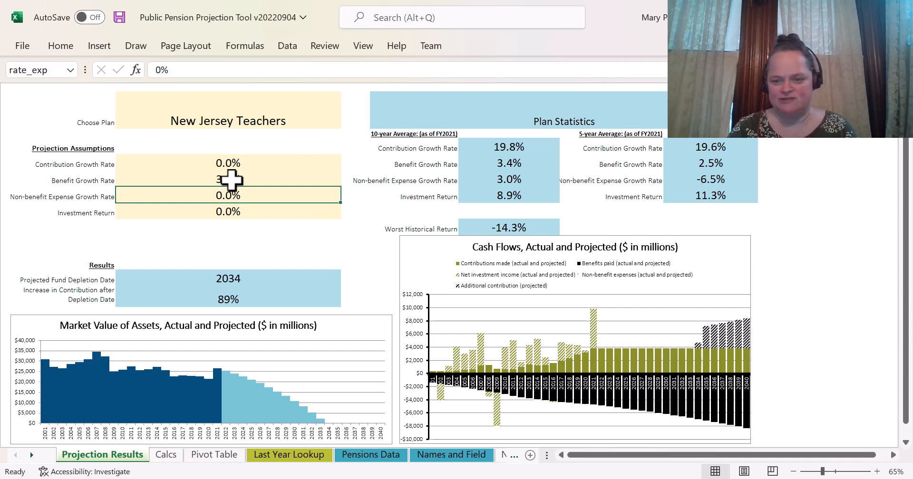
{"action": "key", "text": "Return"}
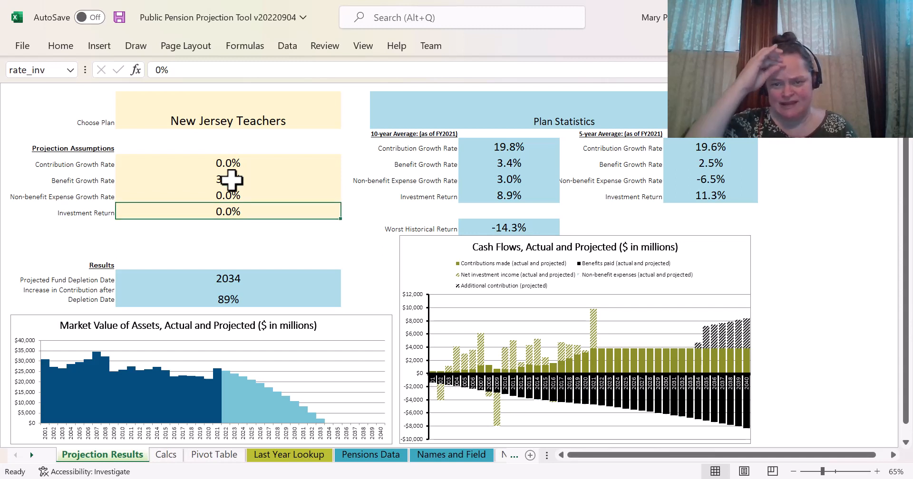
{"action": "type", "text": "7"}
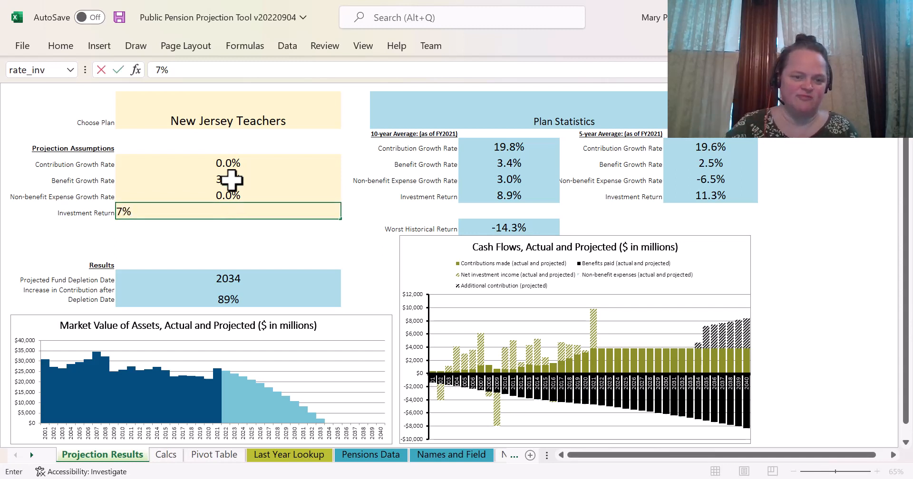
{"action": "key", "text": "Up"}
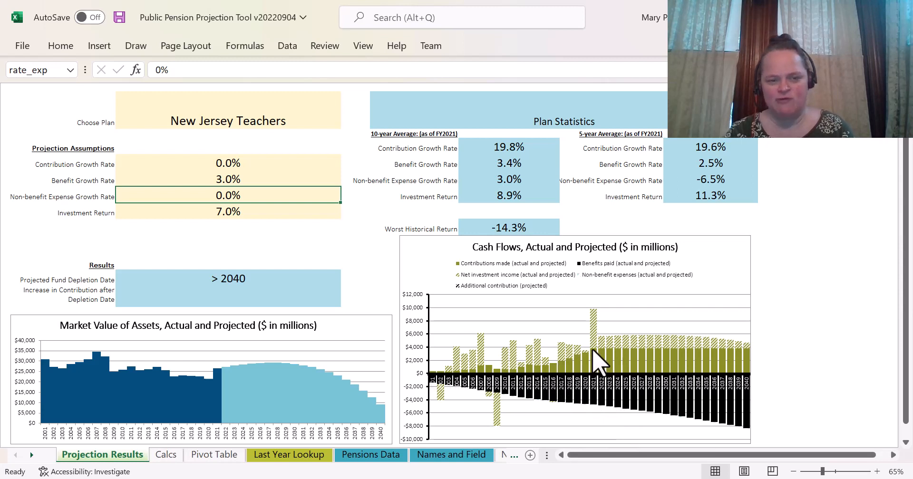
{"action": "mouse_move", "coordinate": [593, 351]}
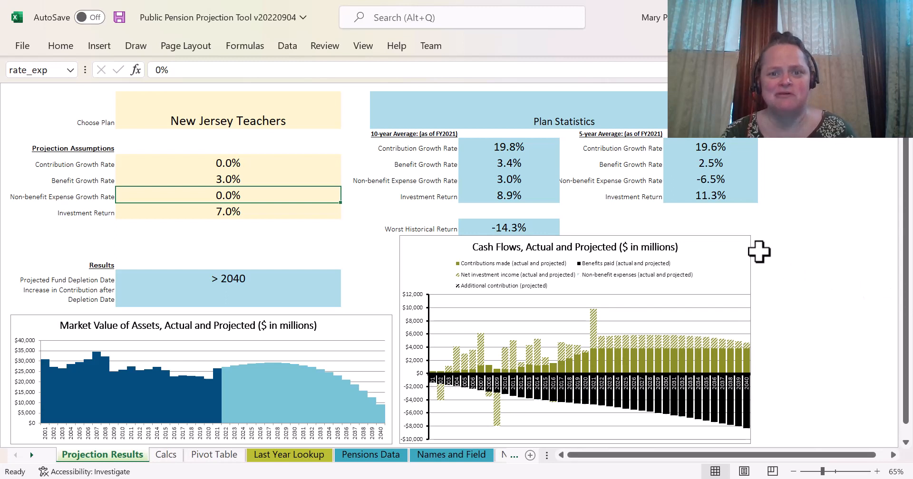
Step: Set the Contribution Growth Rate for the New Jersey Teachers plan to 4% and inspect the projected market assets for 2024
{"action": "left_click", "coordinate": [243, 162]}
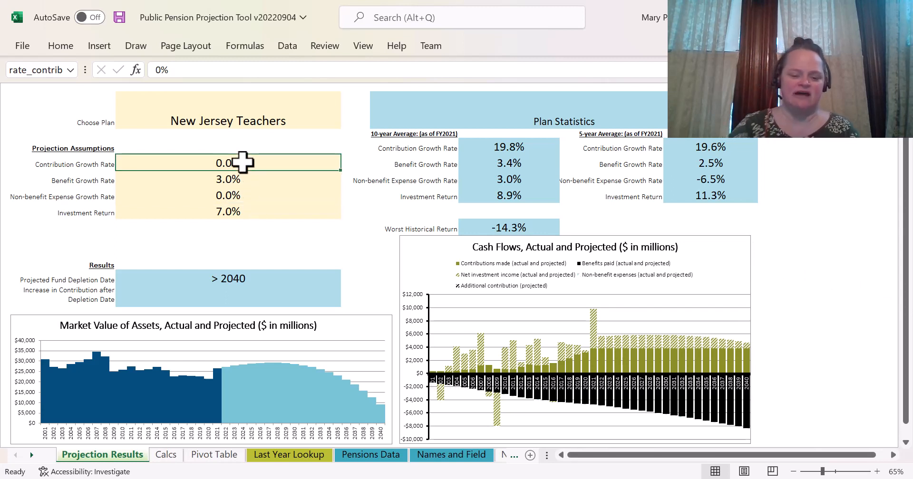
{"action": "type", "text": "4"}
{"action": "key", "text": "Return"}
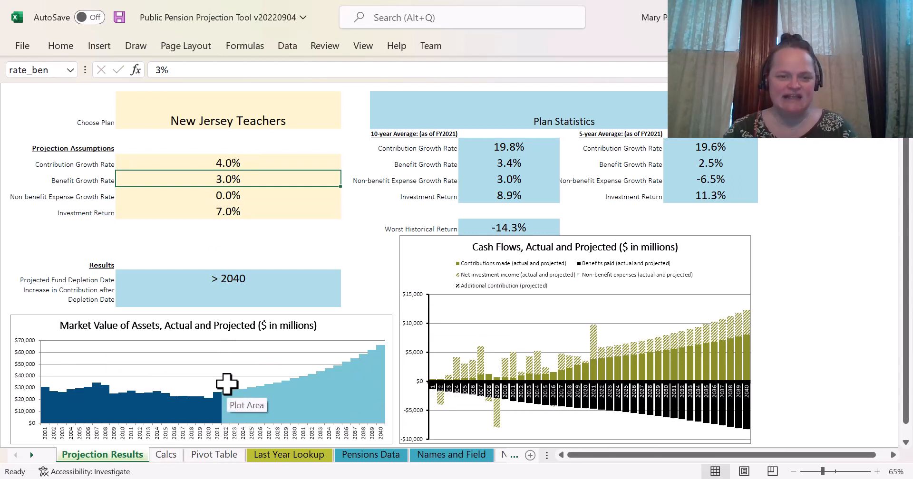
{"action": "mouse_move", "coordinate": [245, 410]}
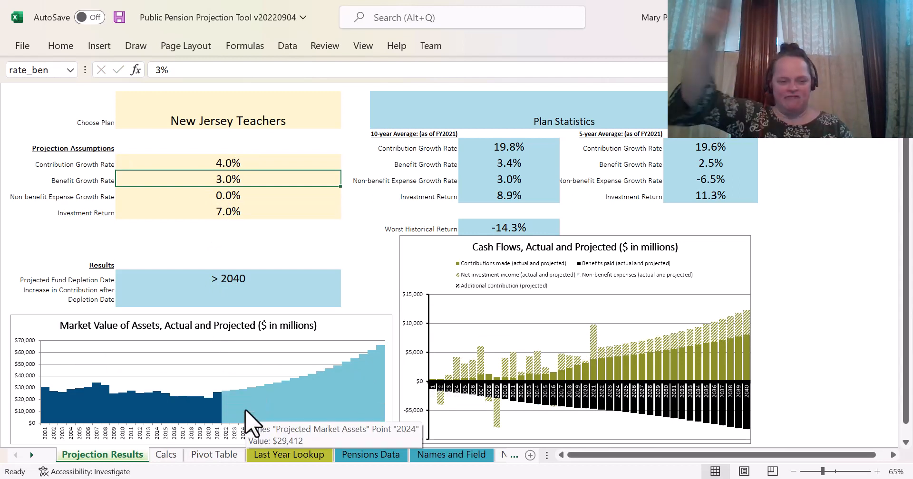